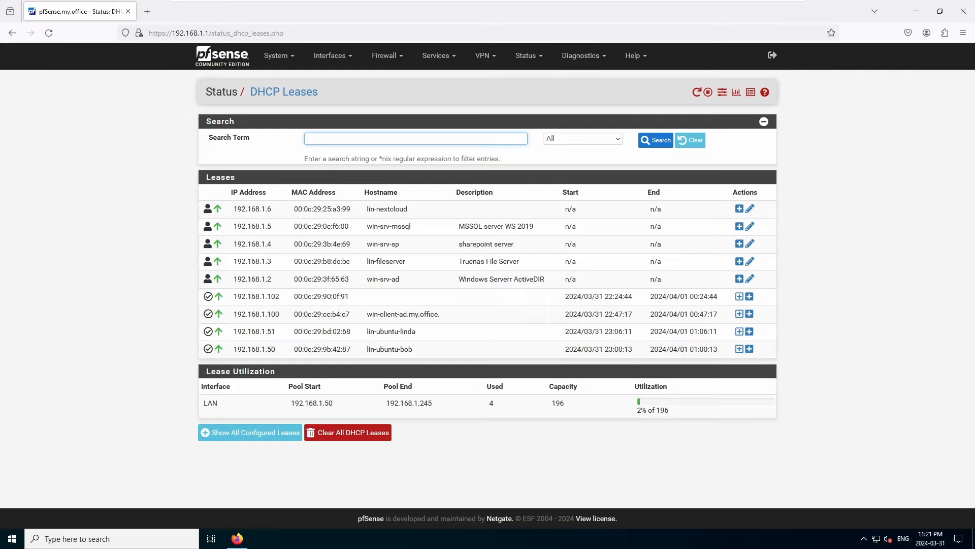
Refresh the DHCP leases list and start a static mapping for the truenas lease
key("F5")
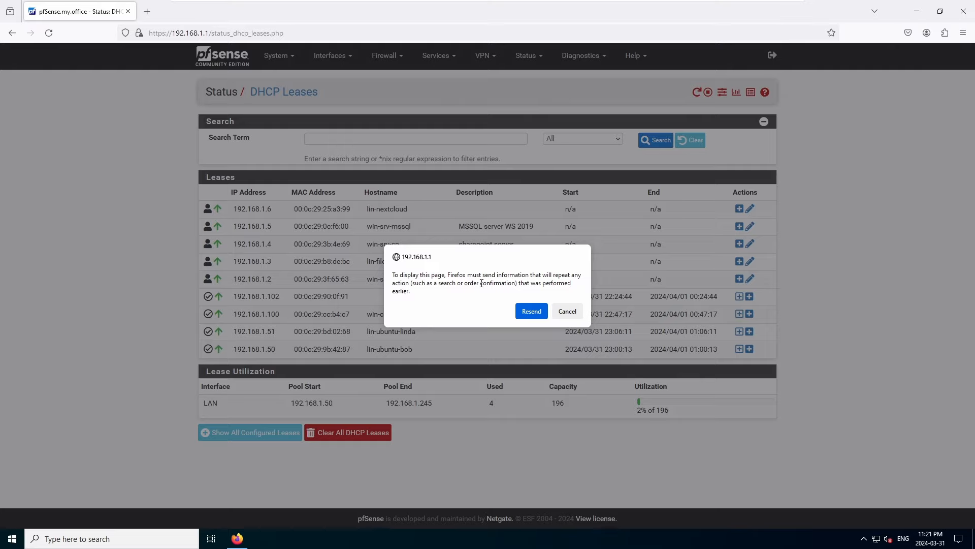
left_click(521, 308)
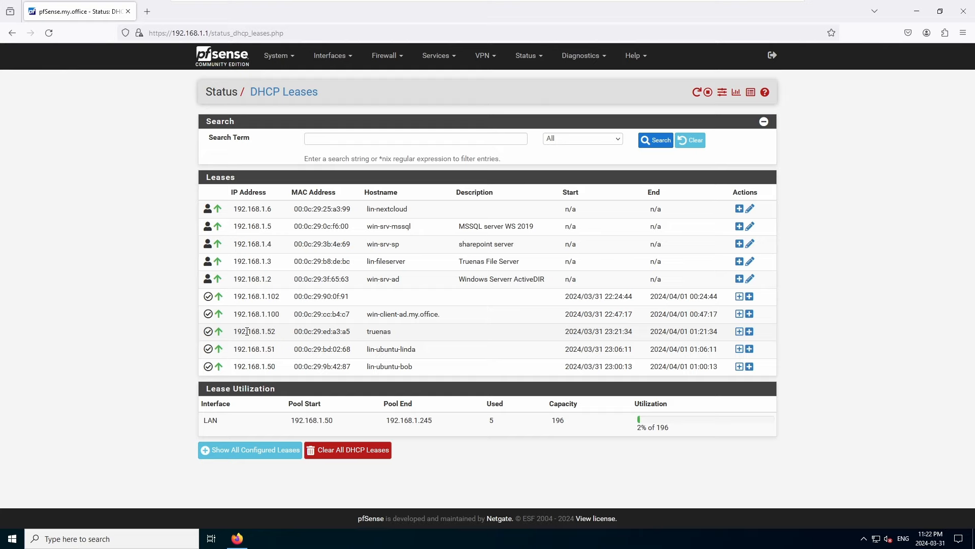
left_click(739, 331)
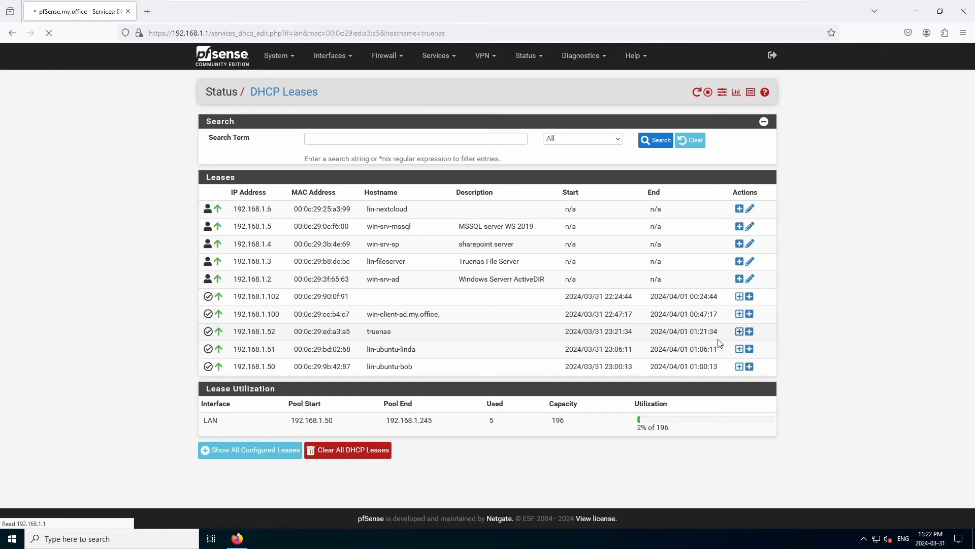
Enable the ARP table static entry and assign the IP address 192.168.1.10 to the truenas mapping
left_click(300, 321)
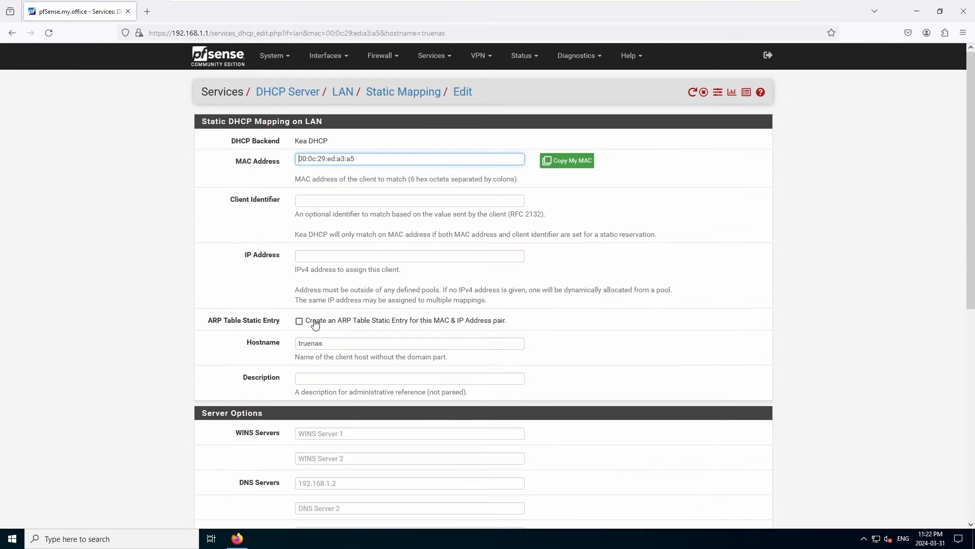
left_click(326, 255)
type("192.16")
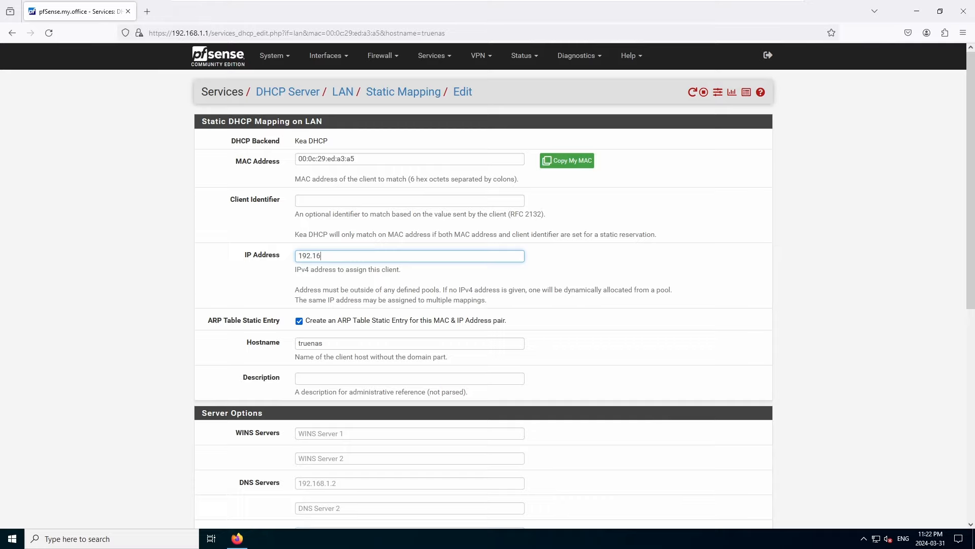
type("6")
key("BackSpace")
type("8.1.10")
Keep the default DNS and gateway options, save the truenas static mapping and apply the DHCP server changes
scroll(319, 266, "down", 4)
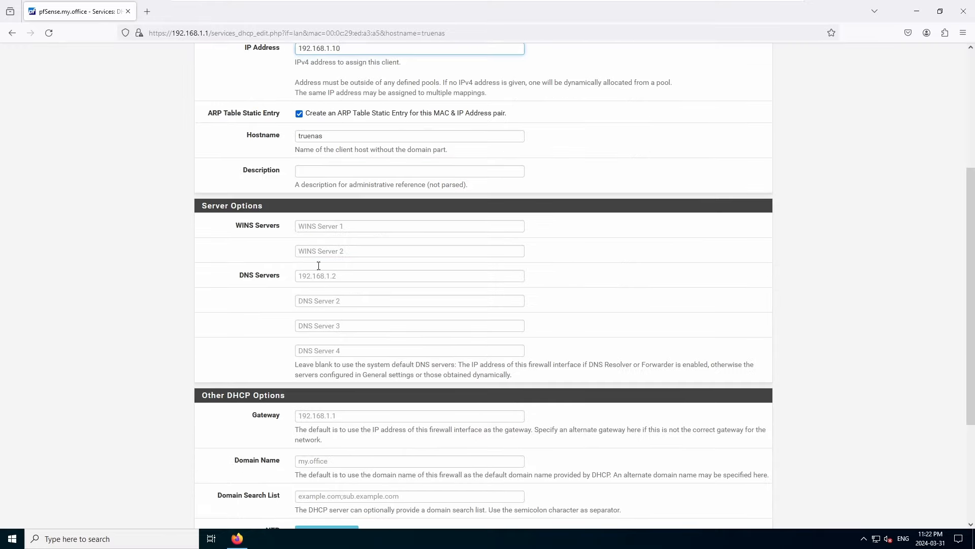
scroll(283, 277, "down", 3)
scroll(283, 254, "up", 2)
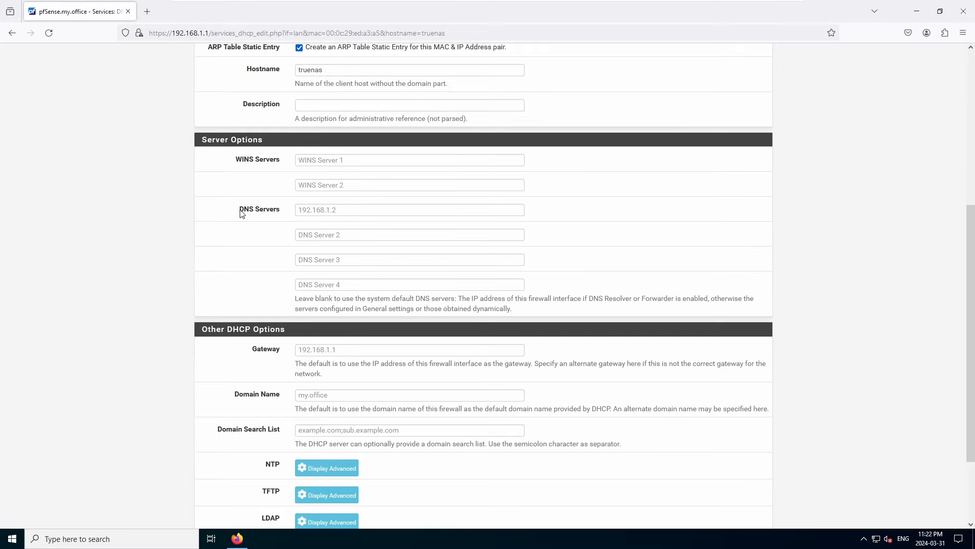
left_click(350, 209)
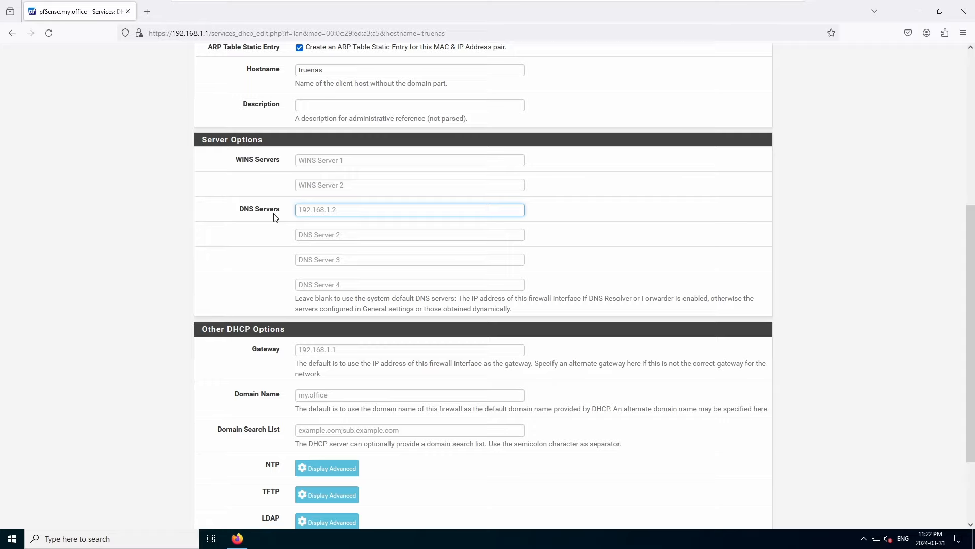
scroll(274, 217, "down", 3)
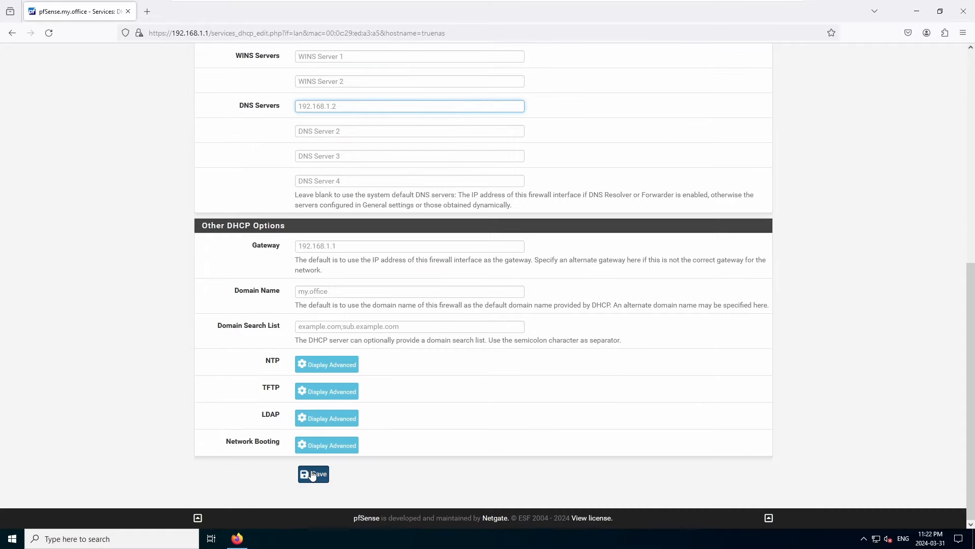
left_click(311, 474)
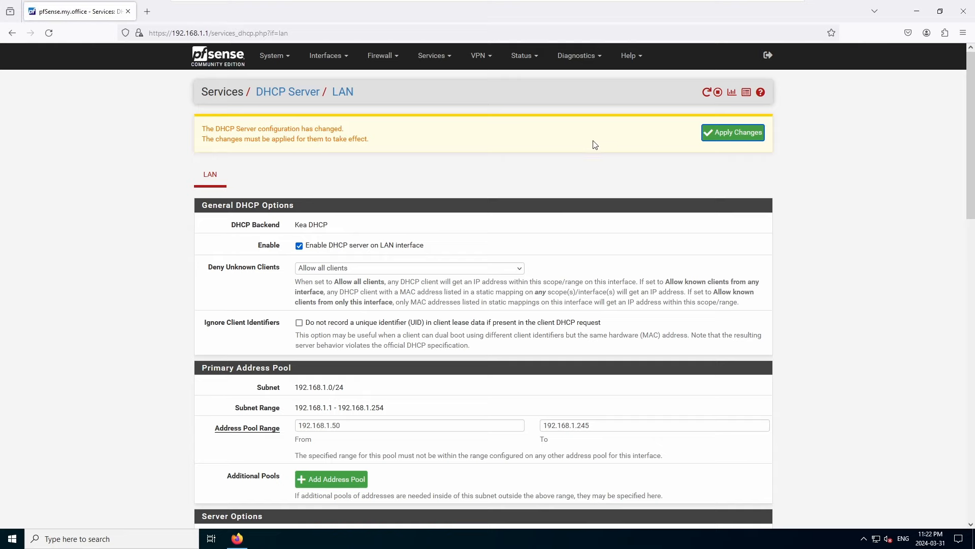
left_click(725, 137)
Open the TrueNAS web interface at 192.168.1.52 in a new browser tab
key("ctrl+t")
type("1")
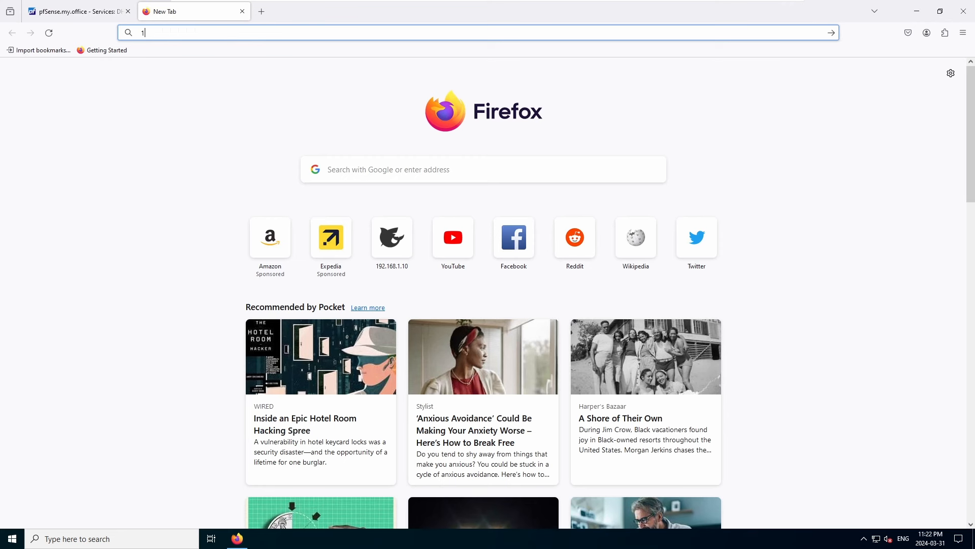
type("92.168.1.52")
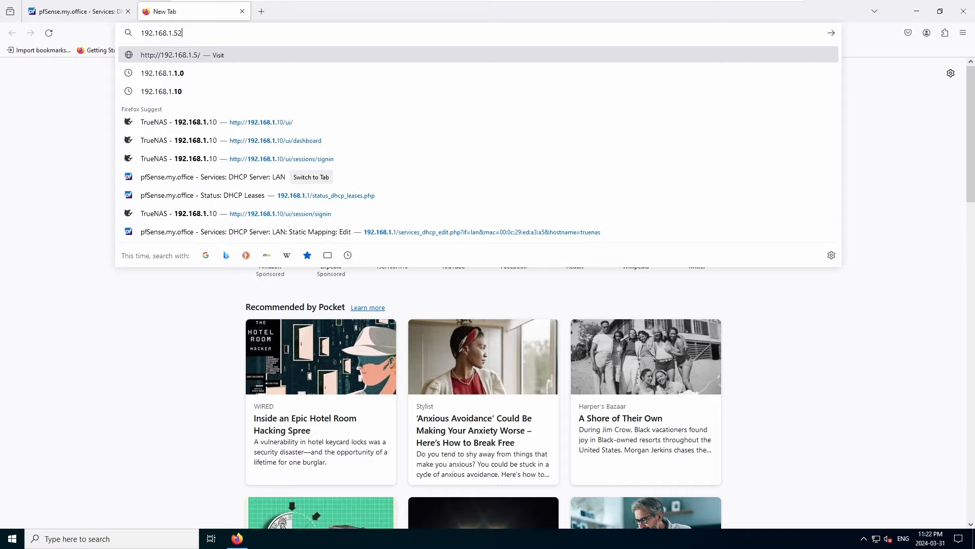
key("Return")
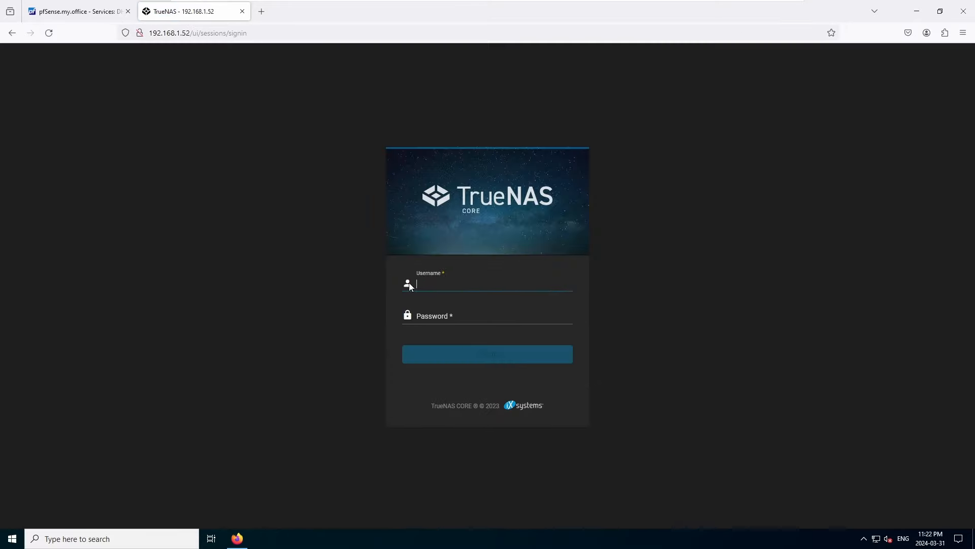
Log in to TrueNAS as root with the account password and decline saving the password in the browser
left_click(412, 282)
type("rol")
key("BackSpace")
type("ot")
key("Tab")
type("••")
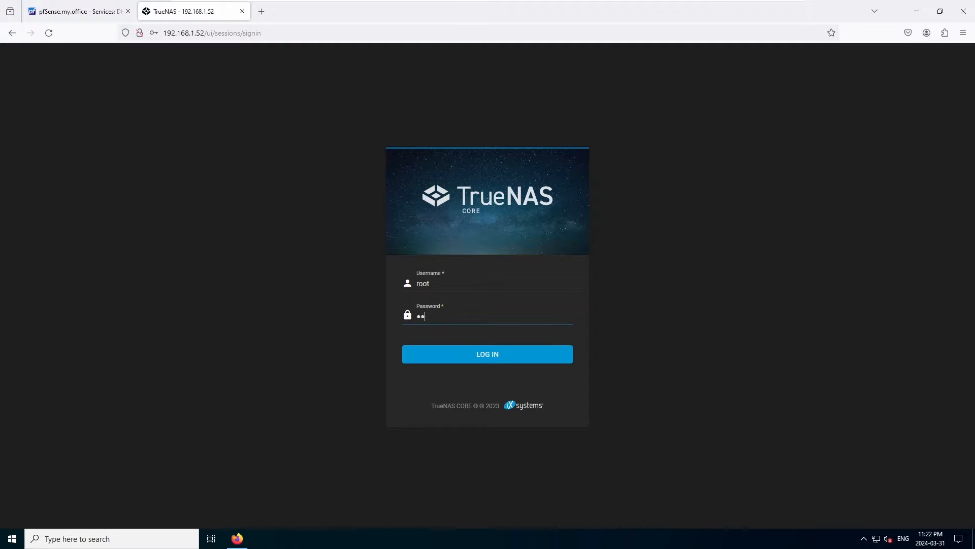
type("••••••")
key("Return")
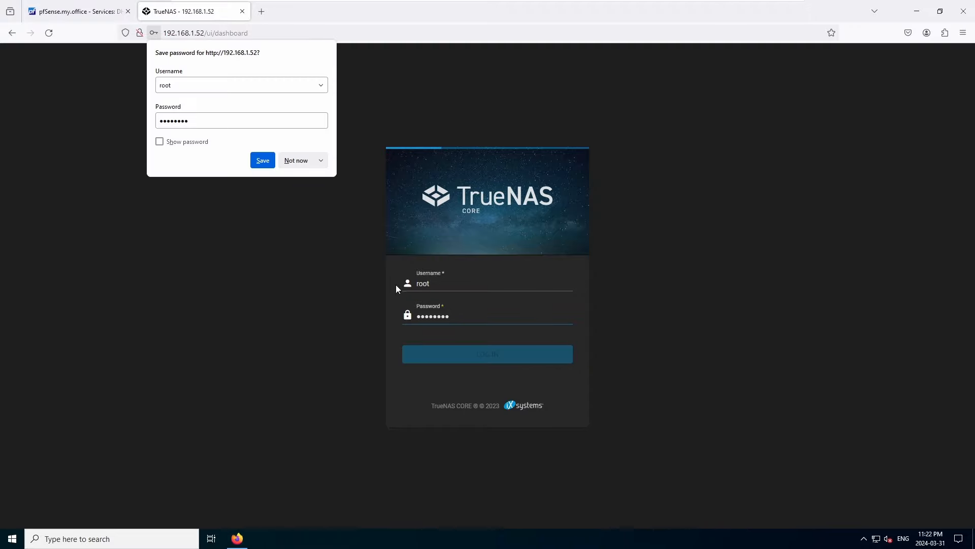
left_click(296, 161)
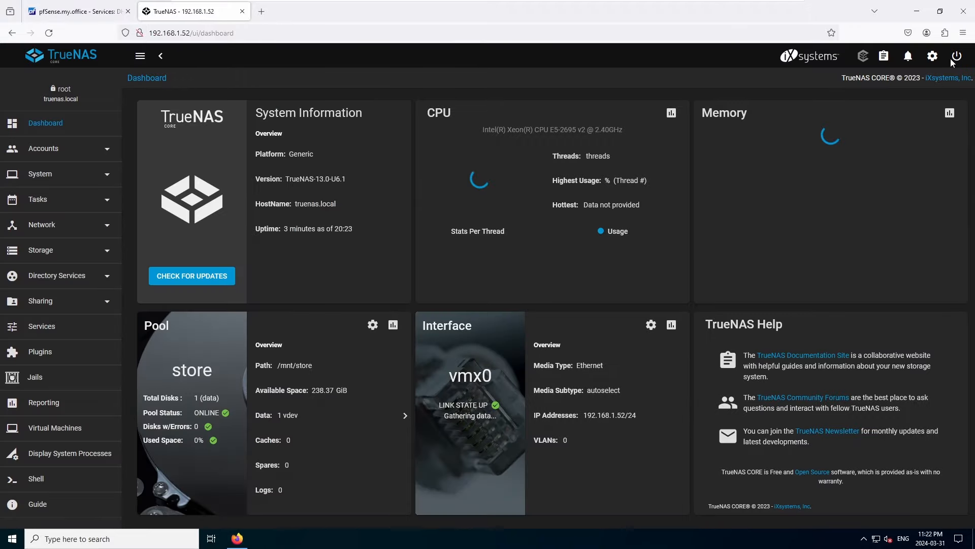
Restart the TrueNAS system and confirm the restart
left_click(956, 57)
left_click(944, 98)
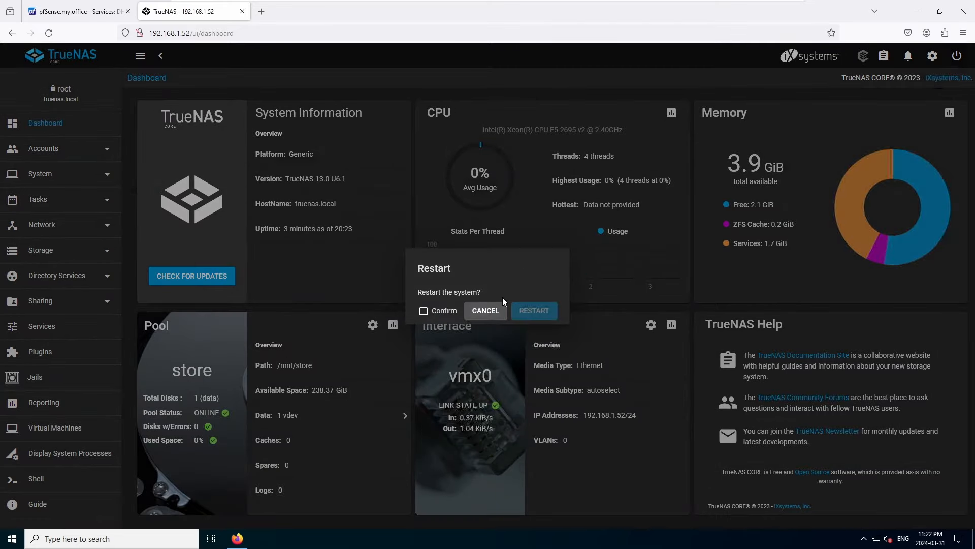
left_click(423, 311)
left_click(534, 310)
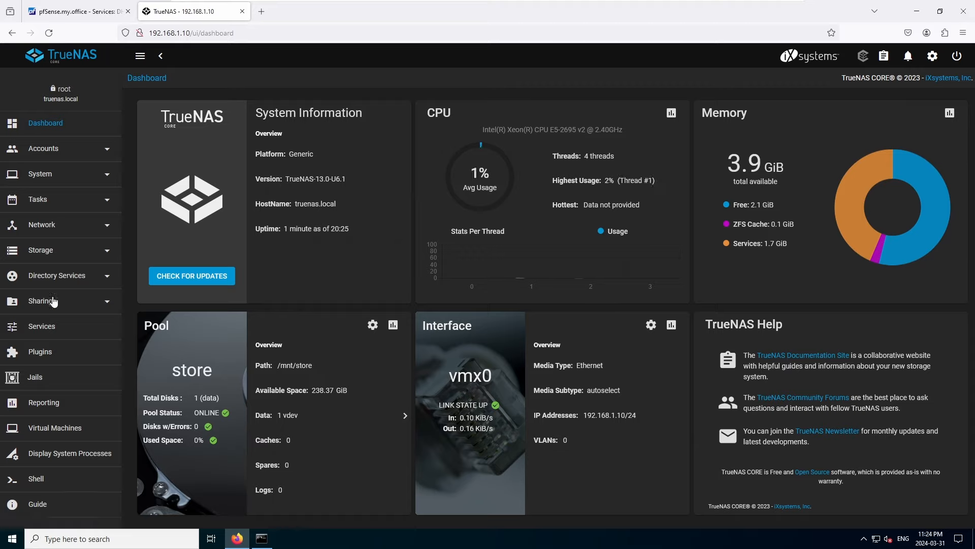
Join TrueNAS to the MY.OFFICE Active Directory domain as Administrator by entering the domain account password, enabling the service and saving
left_click(61, 278)
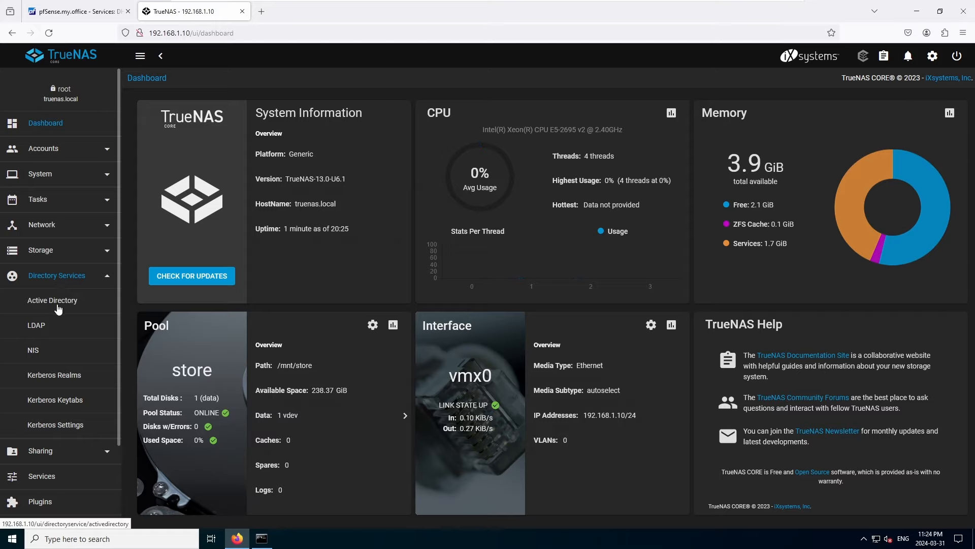
left_click(57, 306)
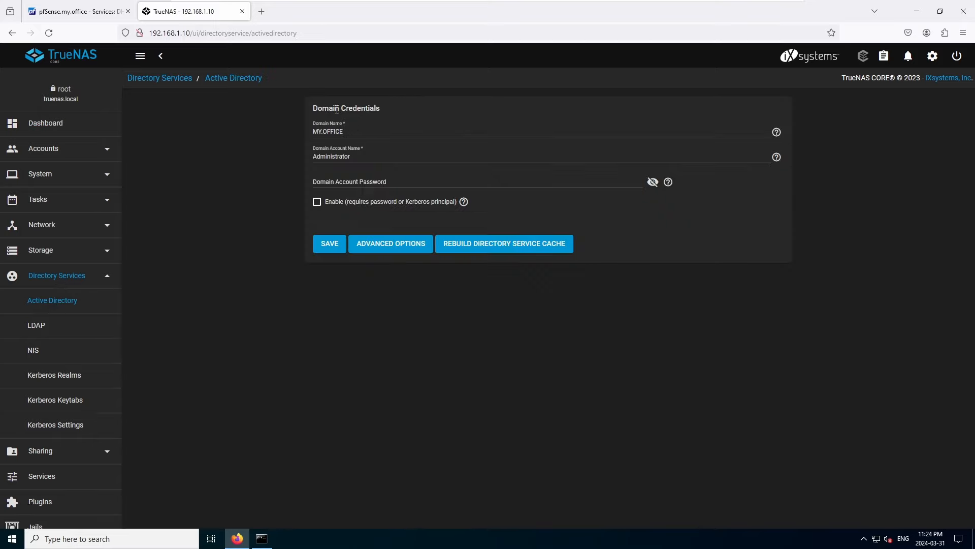
left_click_drag(366, 133, 313, 133)
left_click(351, 134)
left_click_drag(377, 161, 311, 174)
left_click(344, 171)
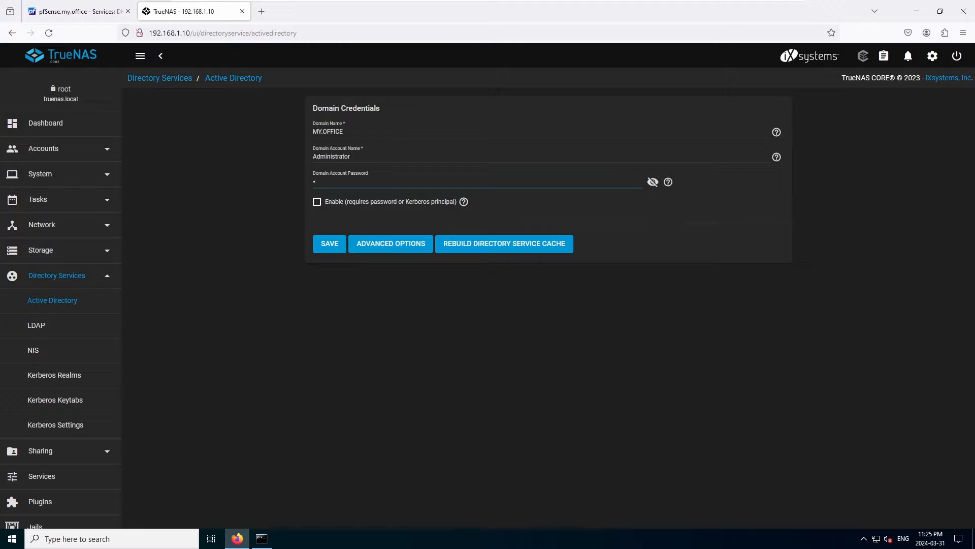
type("••••••")
left_click(318, 203)
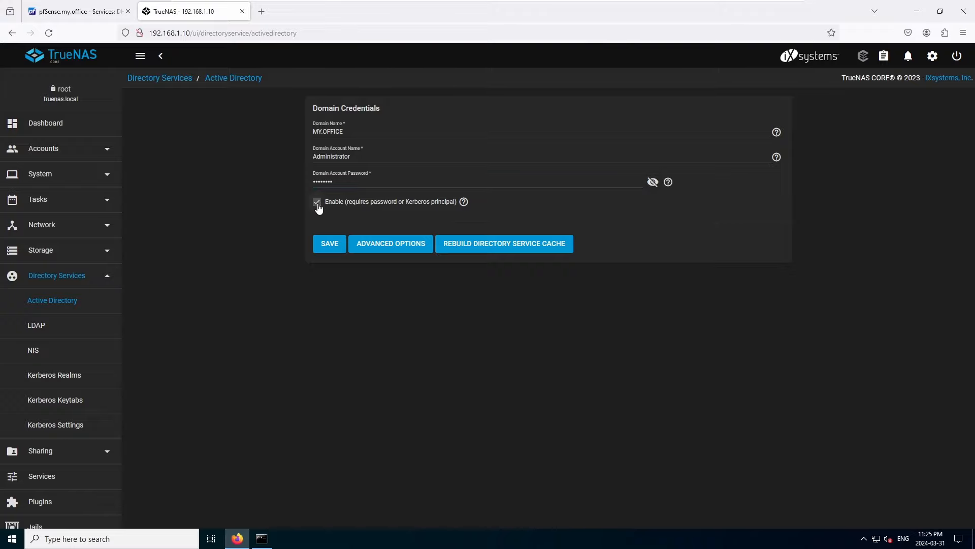
left_click(325, 248)
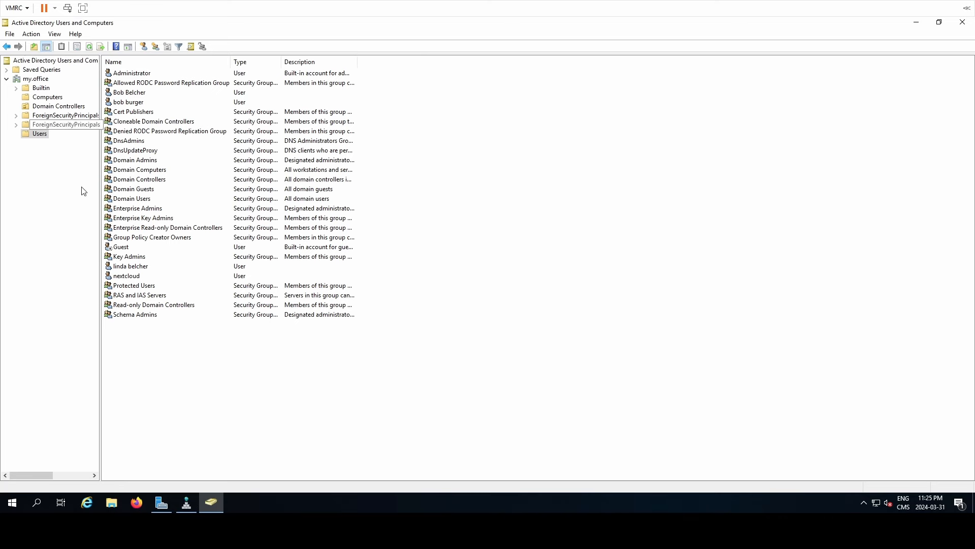
Switch to DNS Manager on the domain controller and check the truenas host record in the my.office zone
left_click(186, 503)
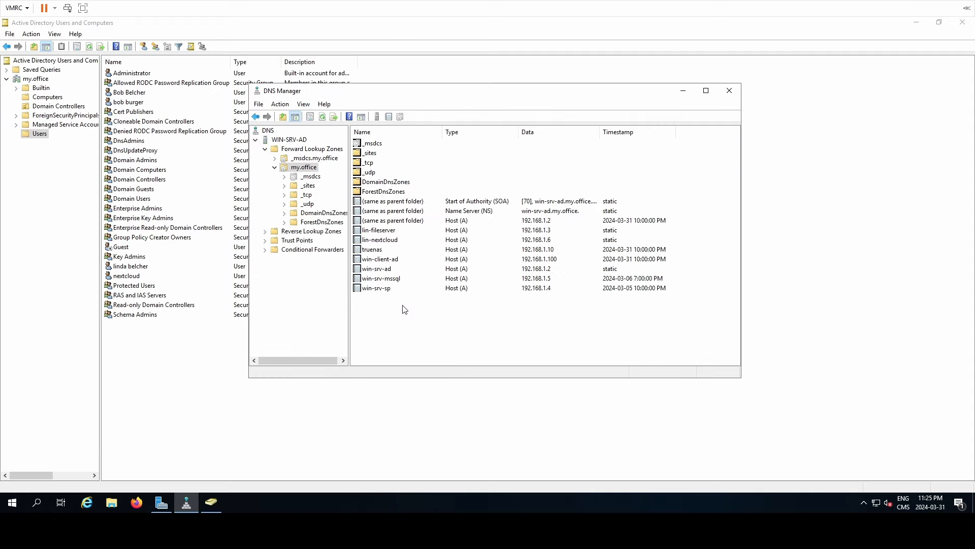
left_click(382, 251)
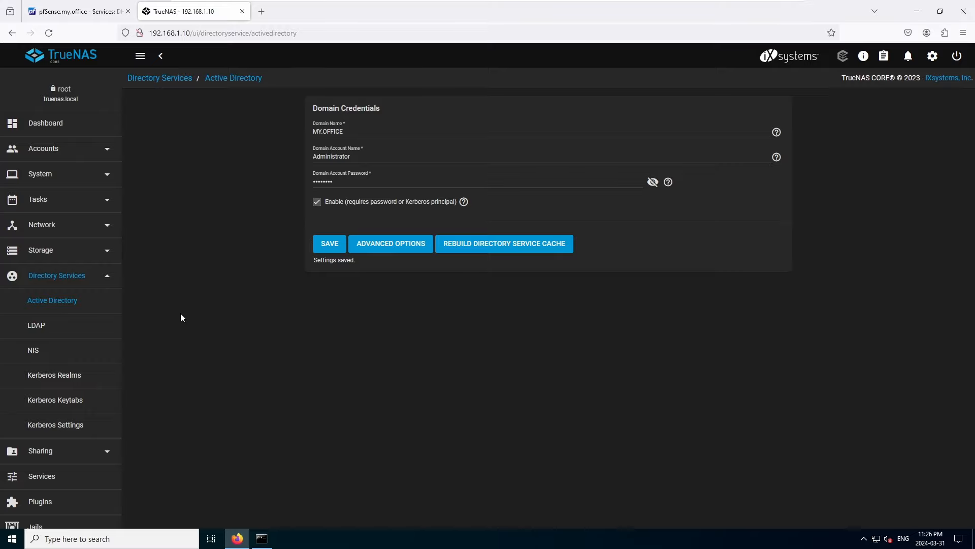
Review the TrueNAS storage pools and start adding a new Windows (SMB) share
left_click(81, 260)
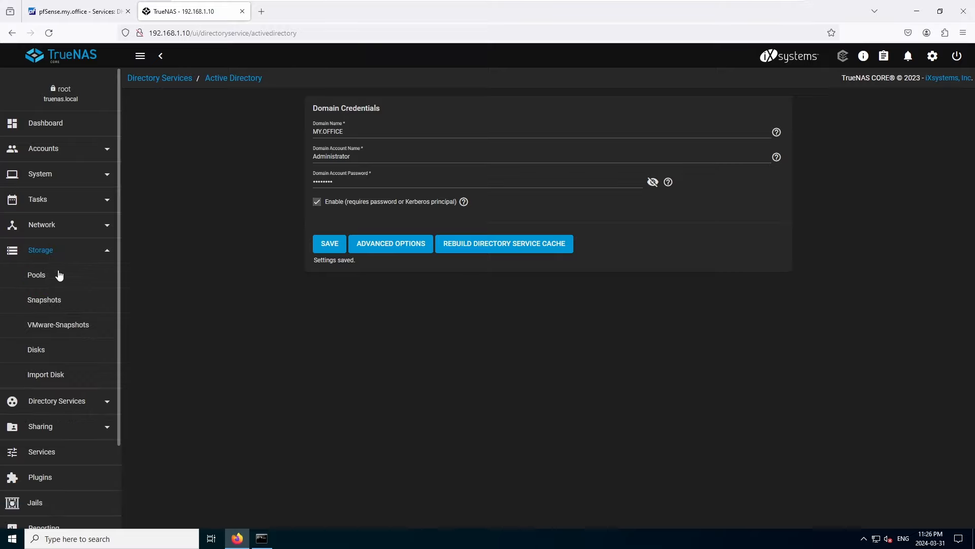
left_click(59, 275)
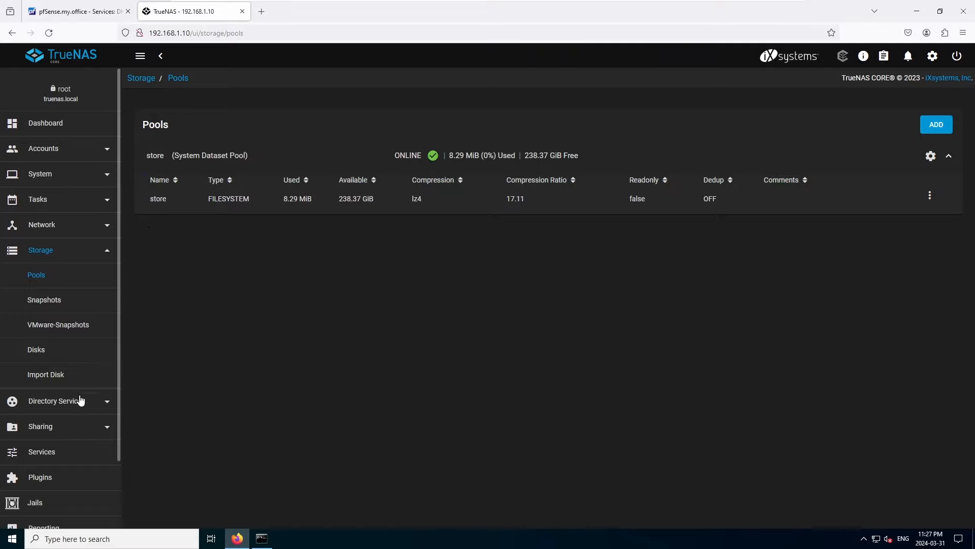
scroll(61, 379, "down", 1)
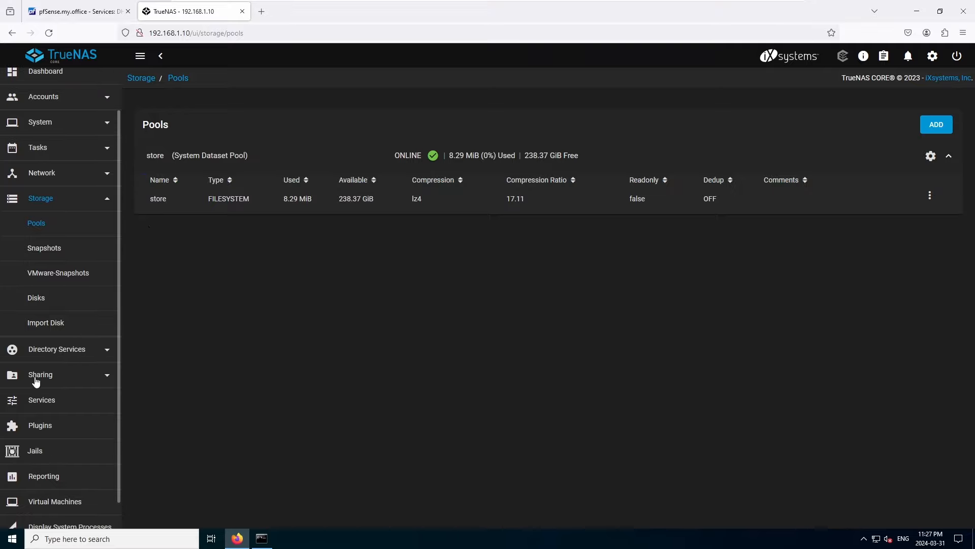
left_click(35, 377)
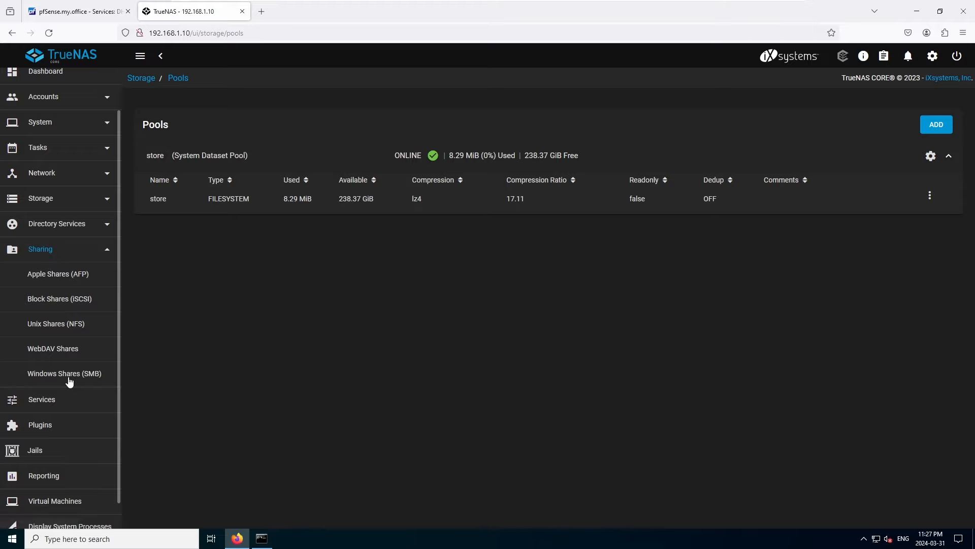
left_click(58, 377)
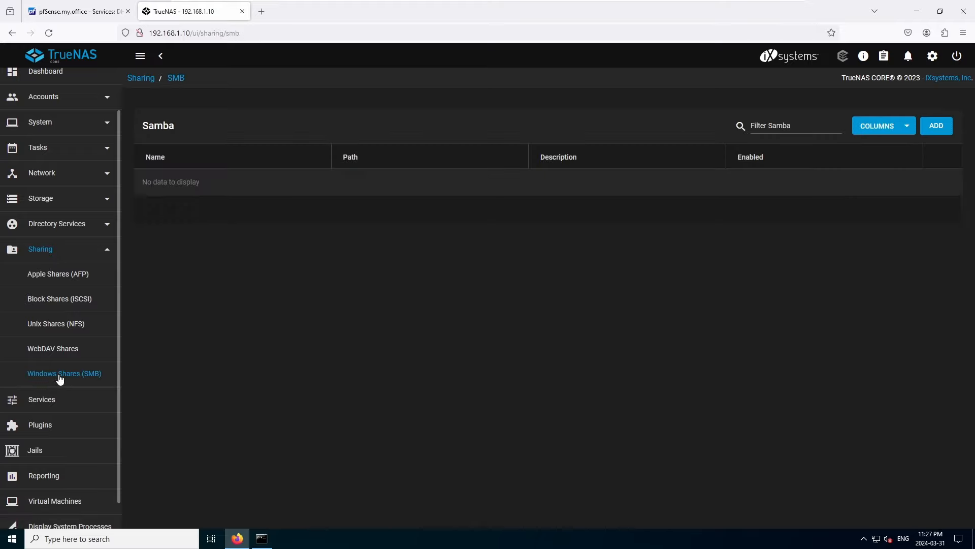
left_click(943, 131)
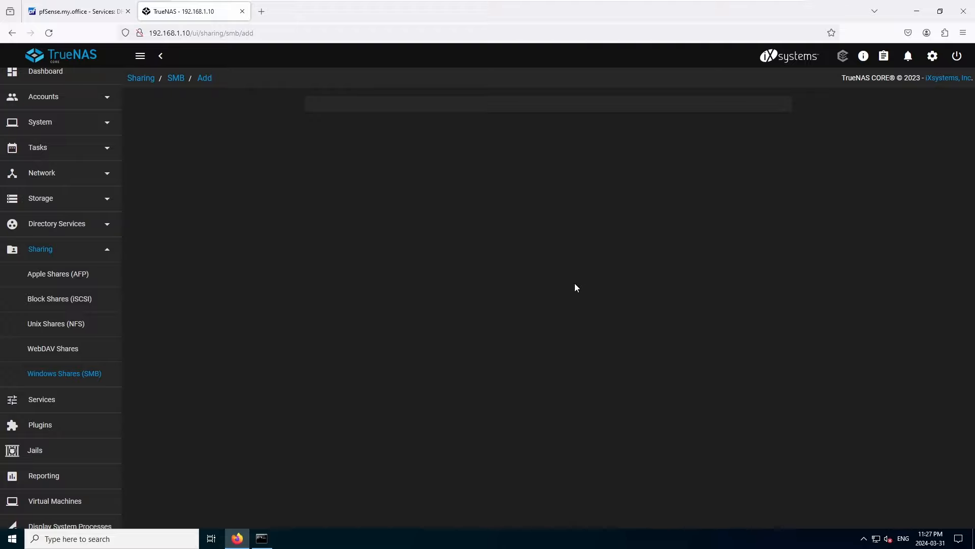
Set the new share's path to /mnt/store and its purpose to Private SMB Datasets and Shares
left_click(322, 158)
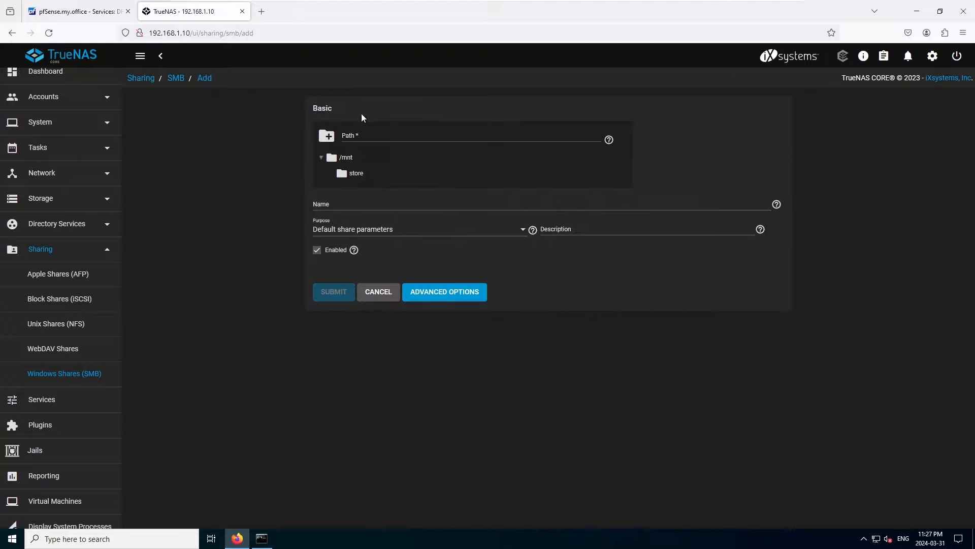
left_click(353, 174)
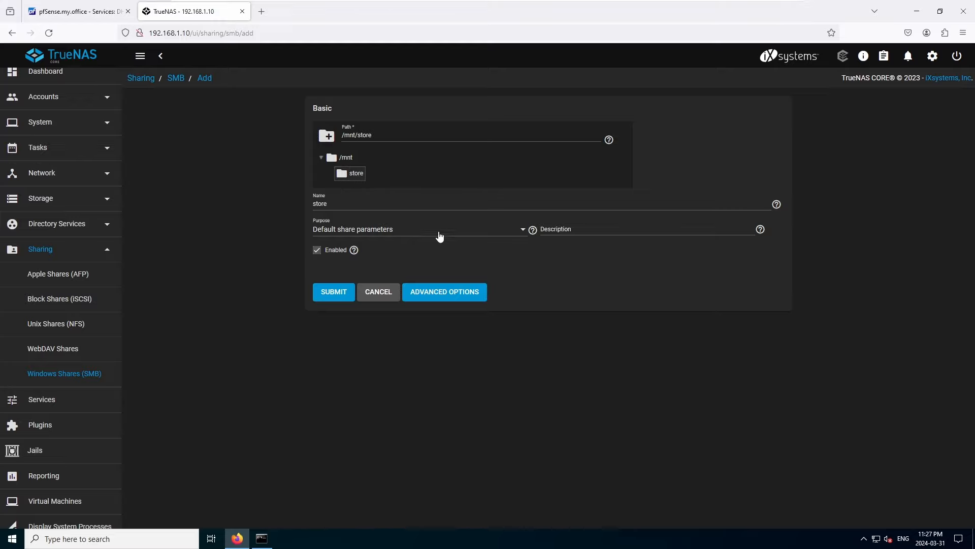
left_click(462, 233)
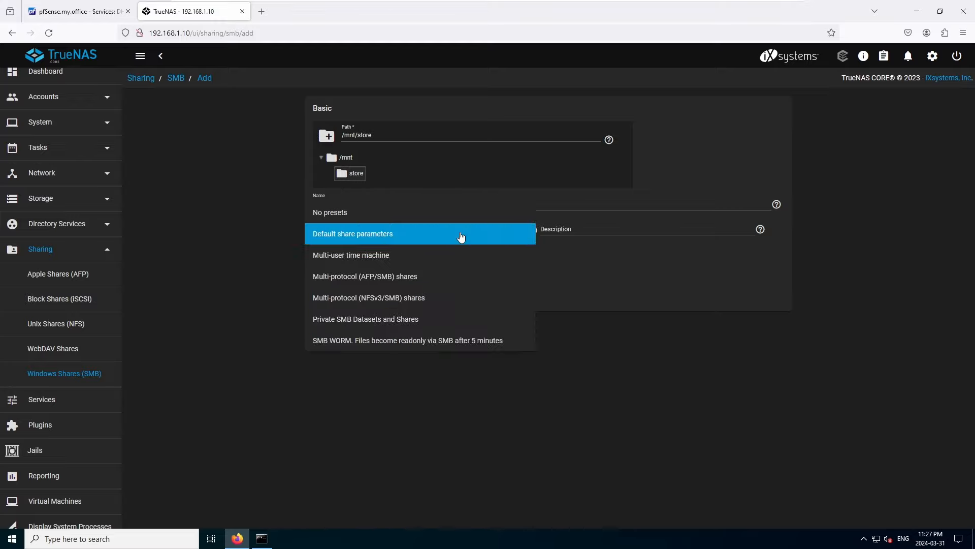
left_click(341, 323)
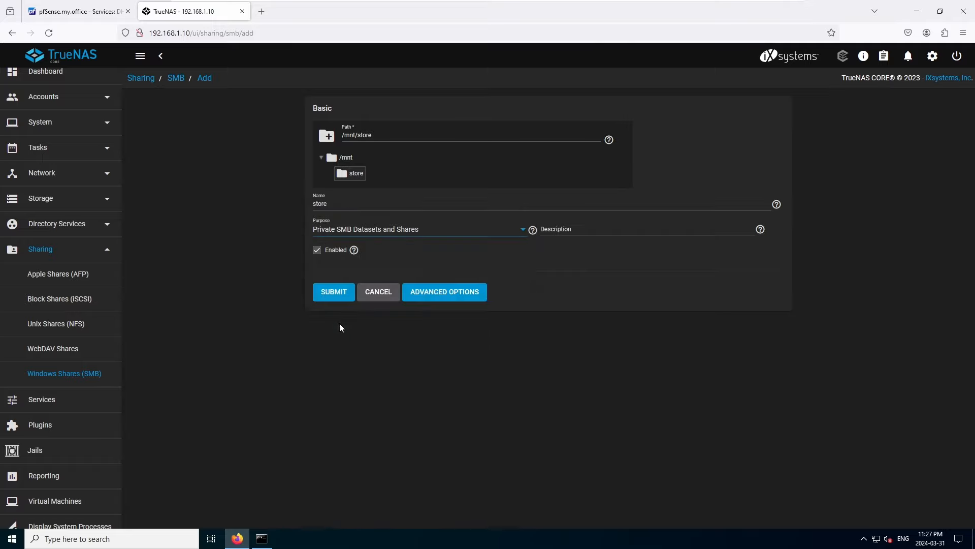
Enter "My.Office Domain Users File Storage" as the new SMB share's description
left_click(584, 231)
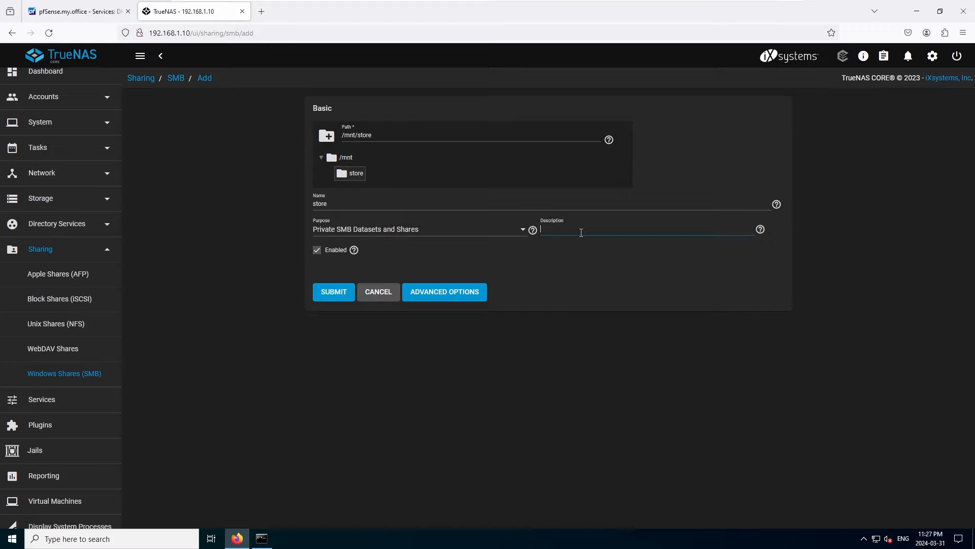
type("M")
type("y.Office")
type(" AD")
key("BackSpace")
key("BackSpace")
type("Domain User")
type("s Dile Storag")
Enable Use as Home Share in the store share's advanced options and submit the share
left_click(473, 297)
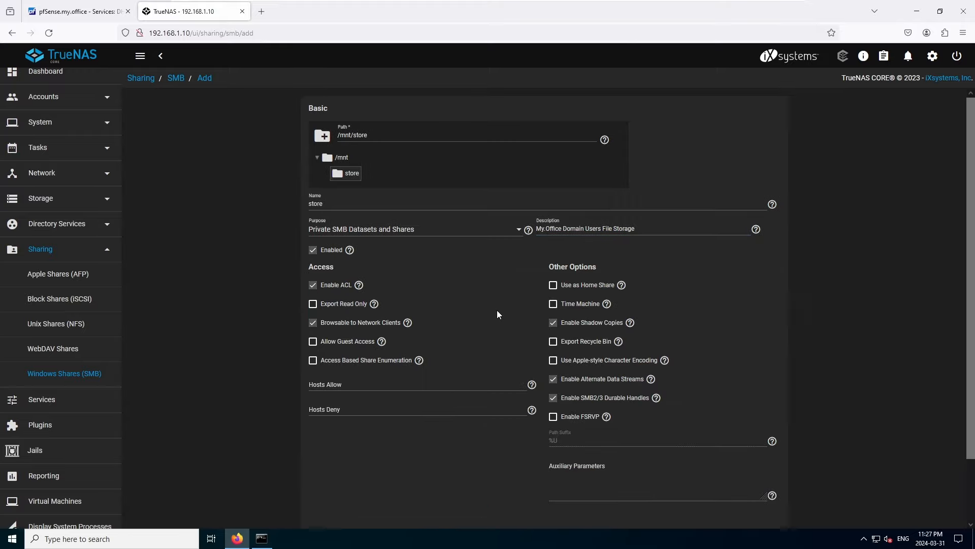
left_click(554, 287)
scroll(487, 335, "down", 2)
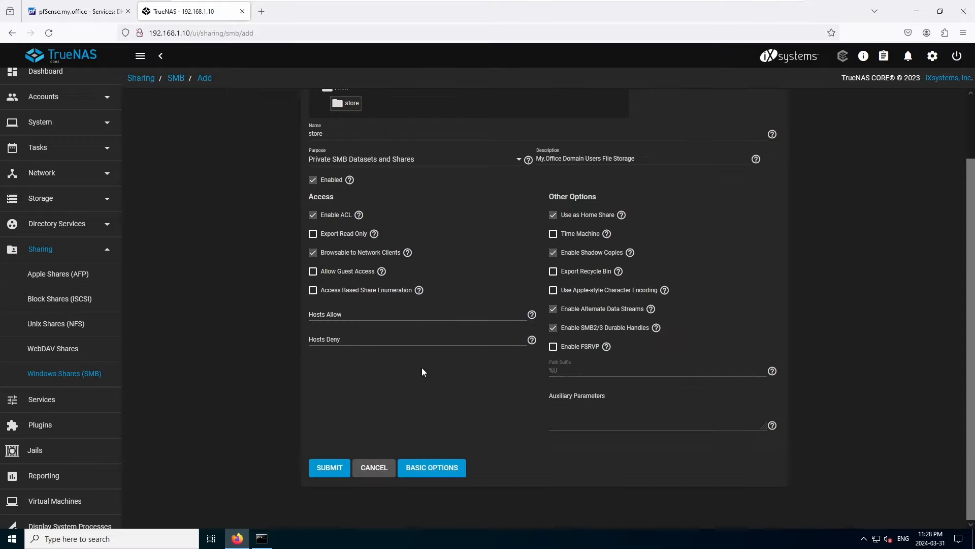
left_click(330, 467)
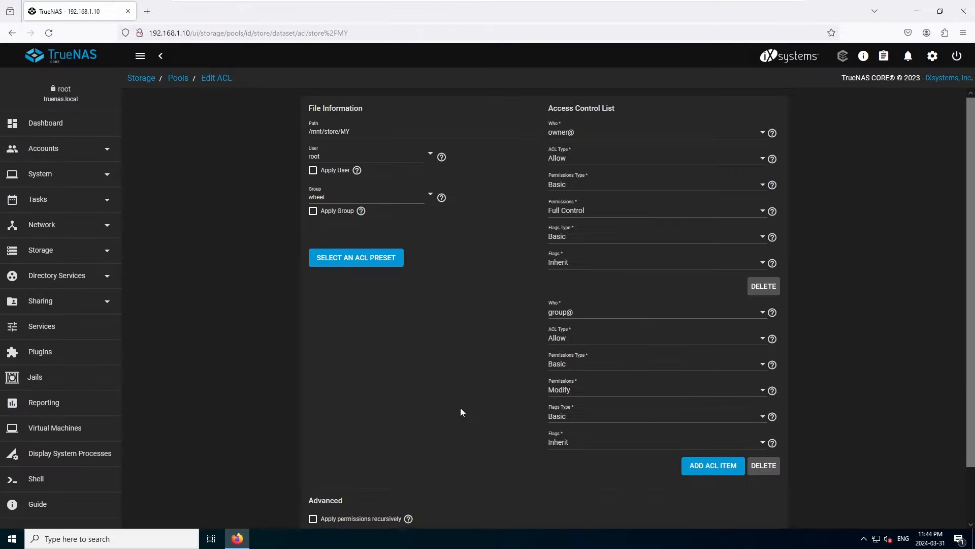
Review the owner, group and everyone entries in the /mnt/store/MY access control list and return to the dashboard
scroll(449, 360, "down", 2)
scroll(448, 358, "up", 2)
scroll(447, 356, "down", 1)
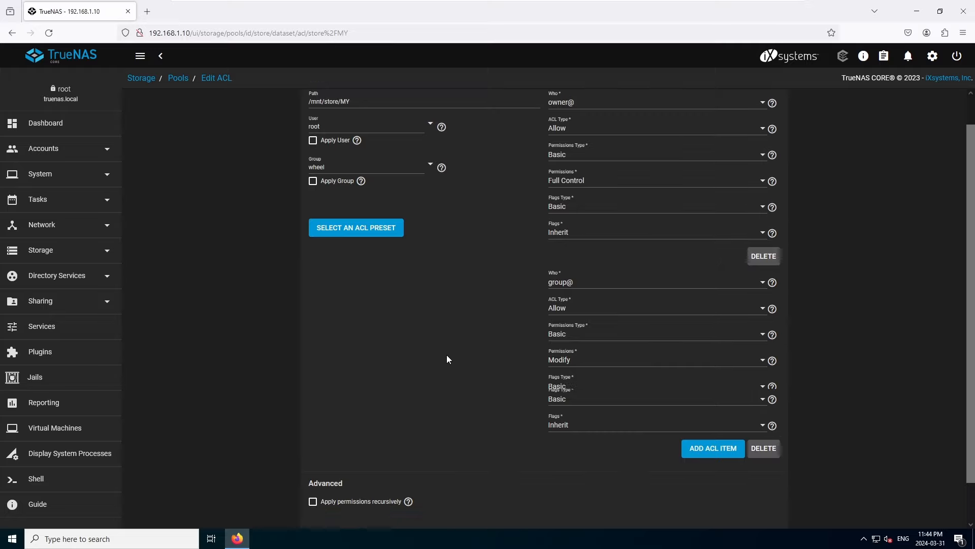
scroll(446, 355, "down", 1)
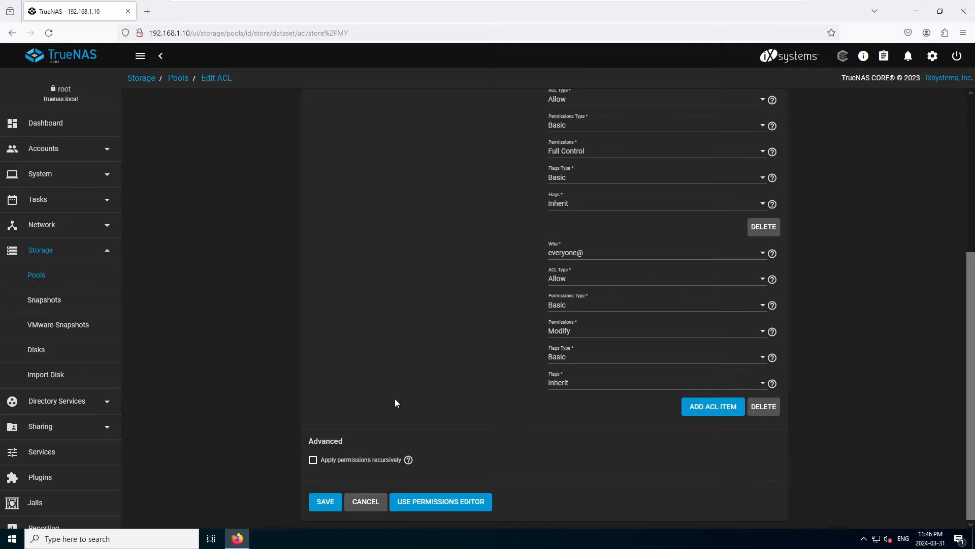
scroll(395, 399, "up", 10)
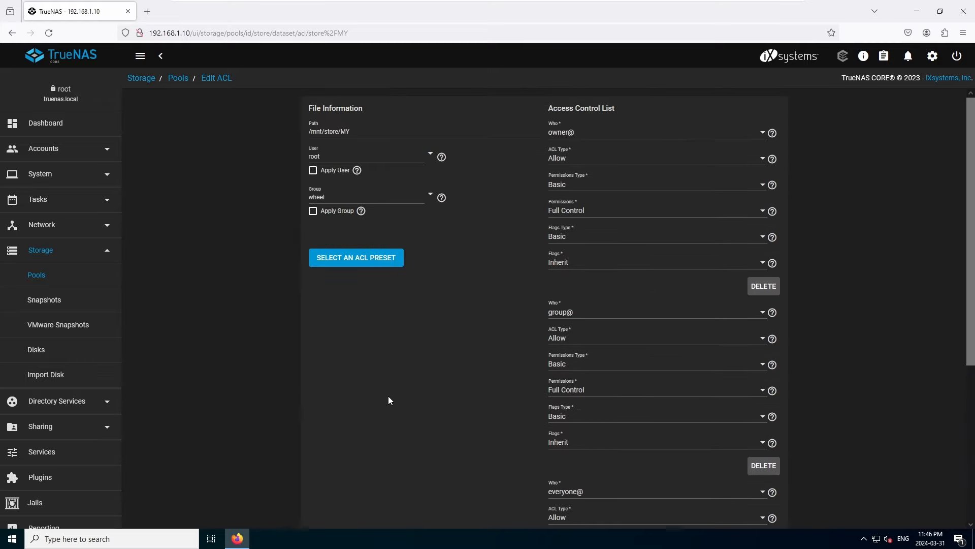
left_click(54, 132)
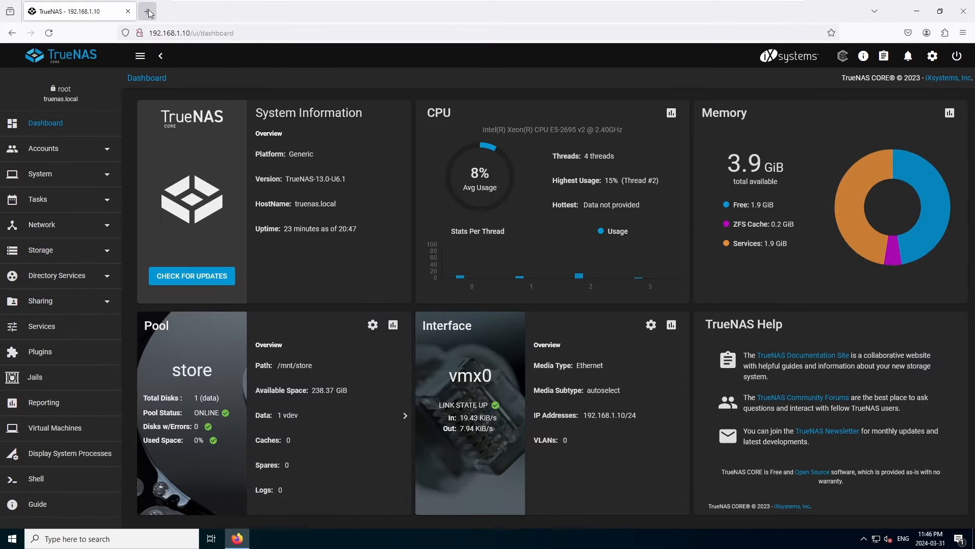
left_click(147, 11)
left_click(185, 33)
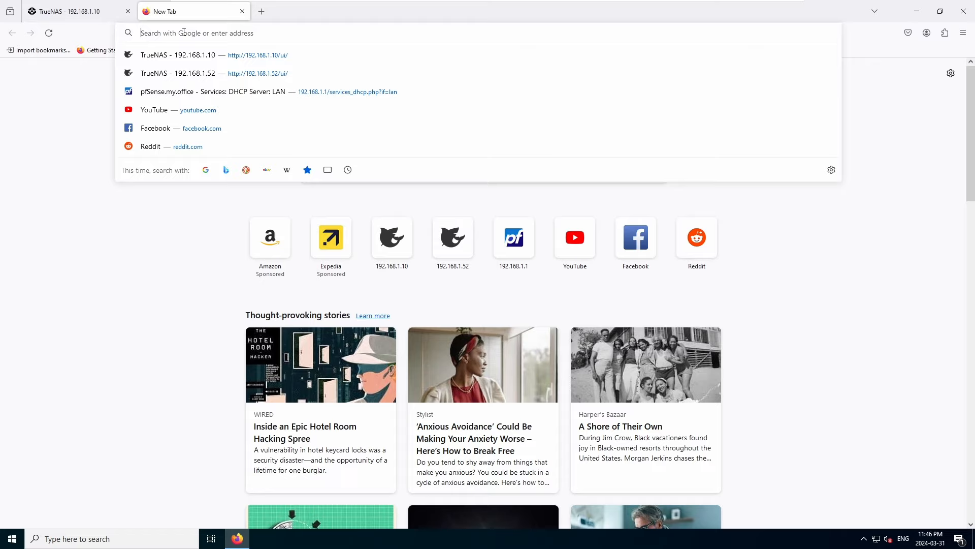
left_click(242, 12)
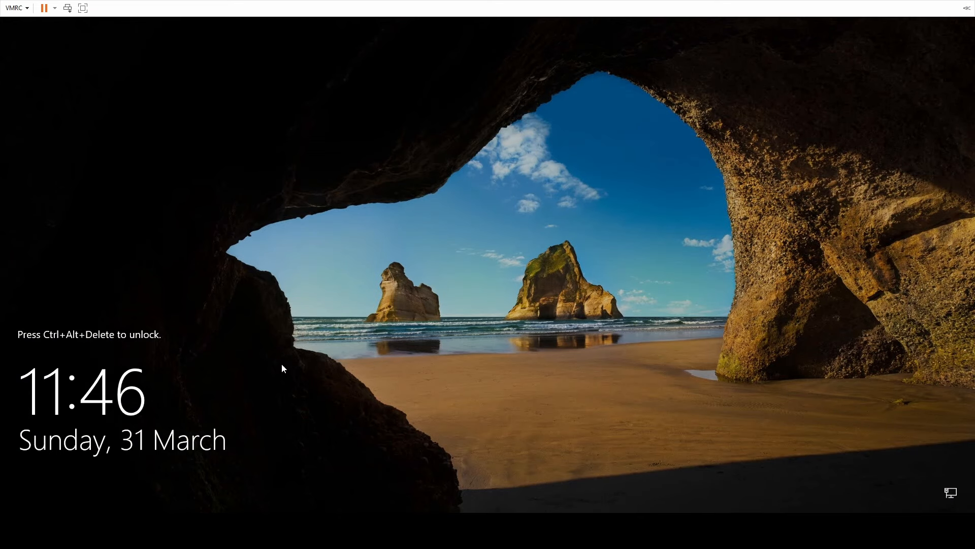
Switch to the Windows Server console, unlock it and enter the MY\Administrator account password
left_click(66, 8)
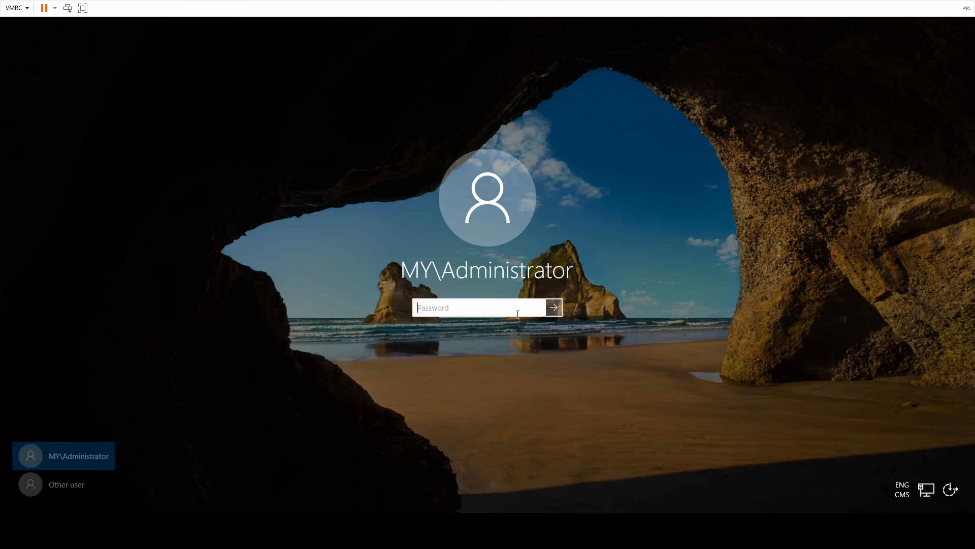
type("•")
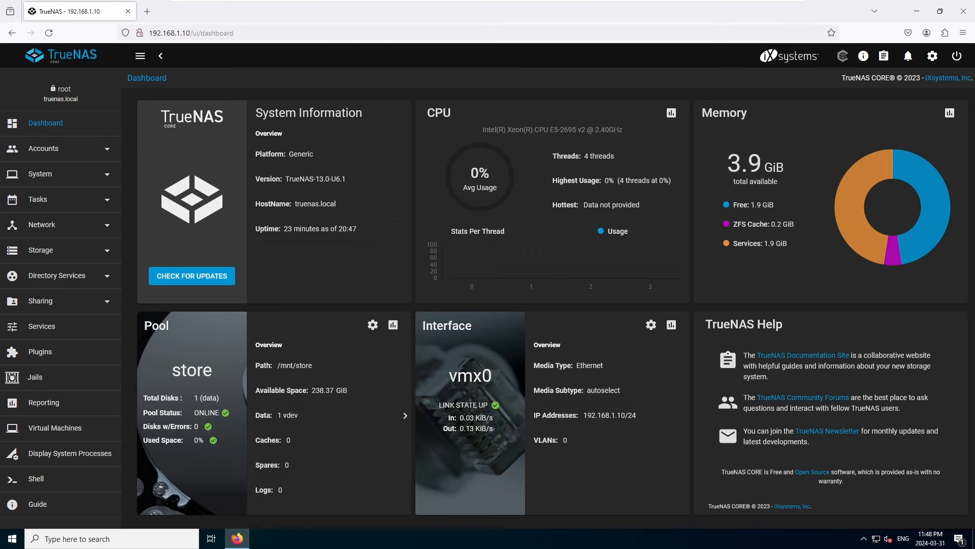
Edit the store SMB share in TrueNAS, toggle Use as Home Share in its advanced options and save it
left_click(59, 253)
left_click(68, 426)
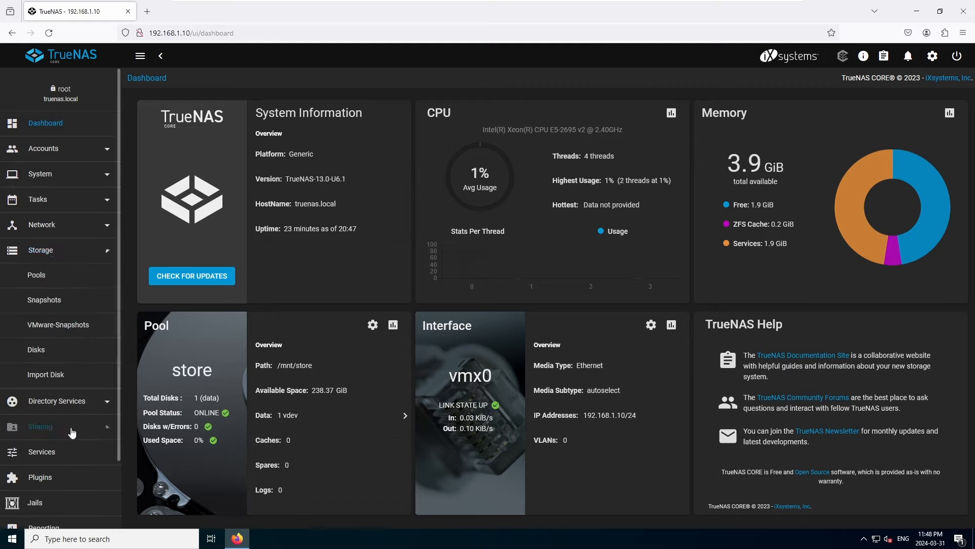
left_click(64, 429)
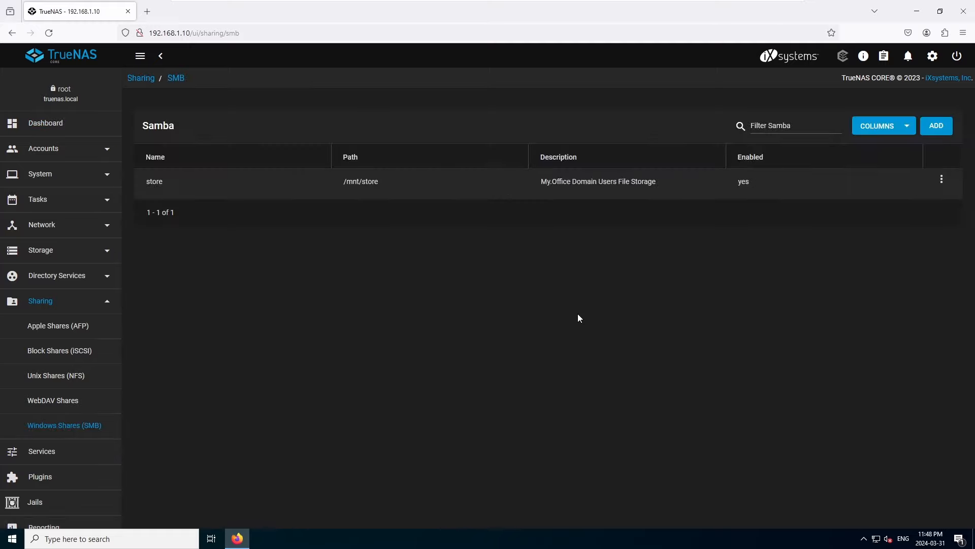
left_click(942, 180)
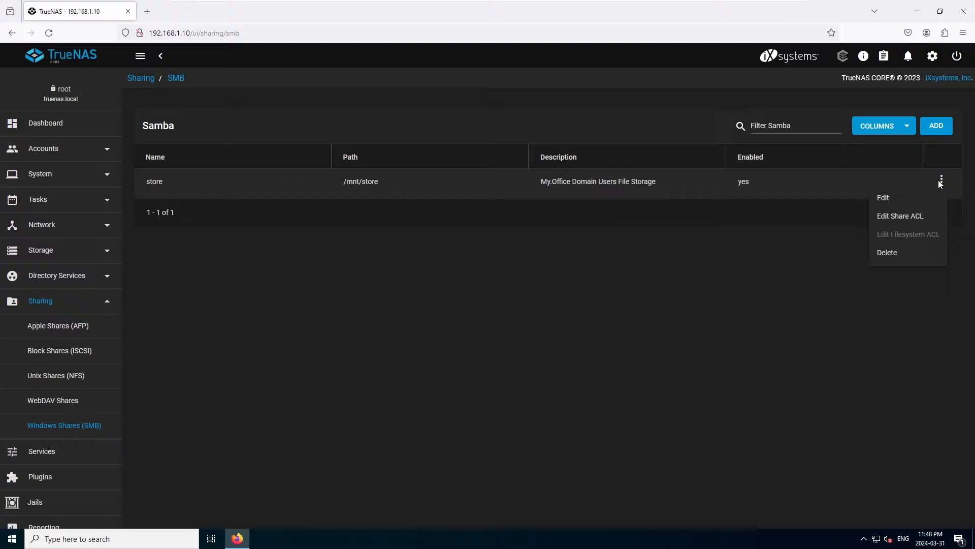
left_click(913, 199)
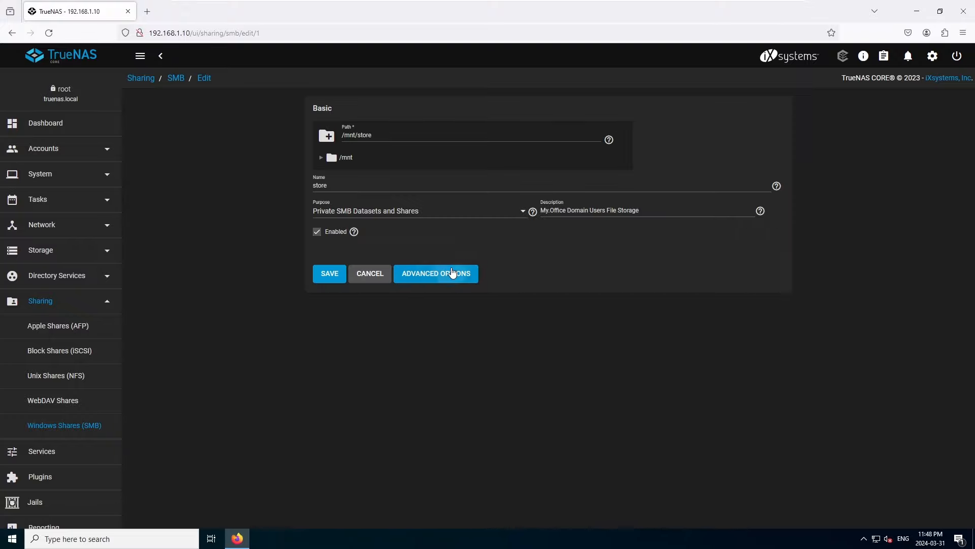
left_click(450, 273)
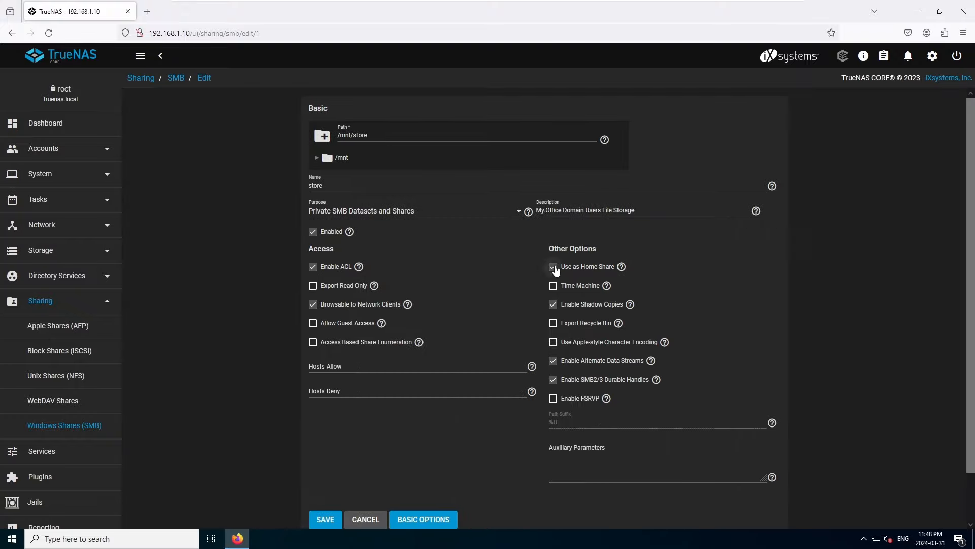
left_click(552, 267)
left_click(335, 518)
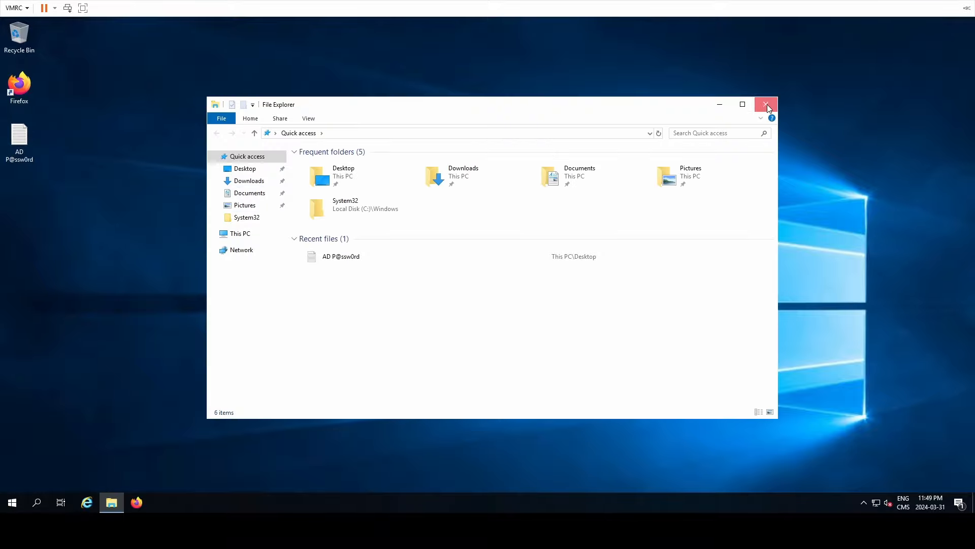
Switch to the domain controller, close File Explorer and open the my.office Users container in a maximized Active Directory Users and Computers
left_click(769, 105)
left_click(12, 502)
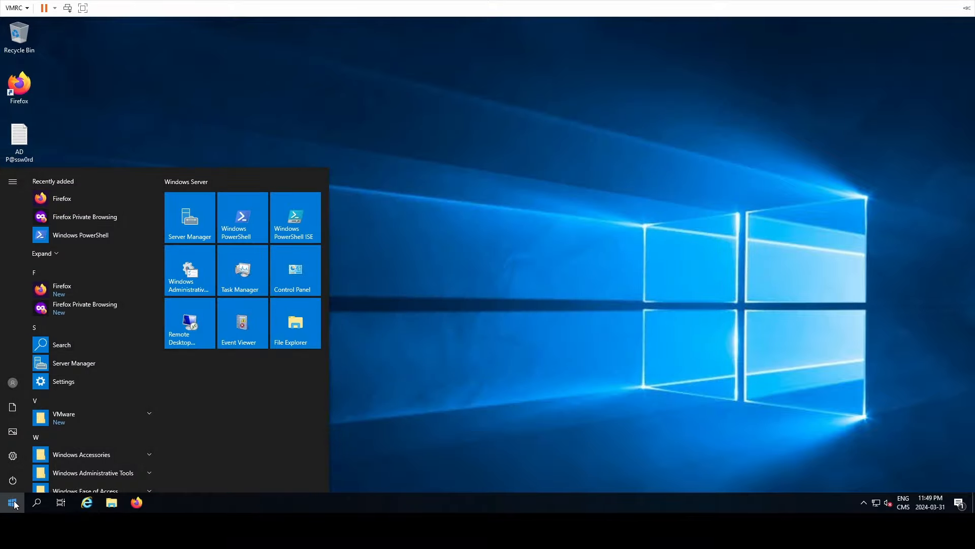
type("users and computers")
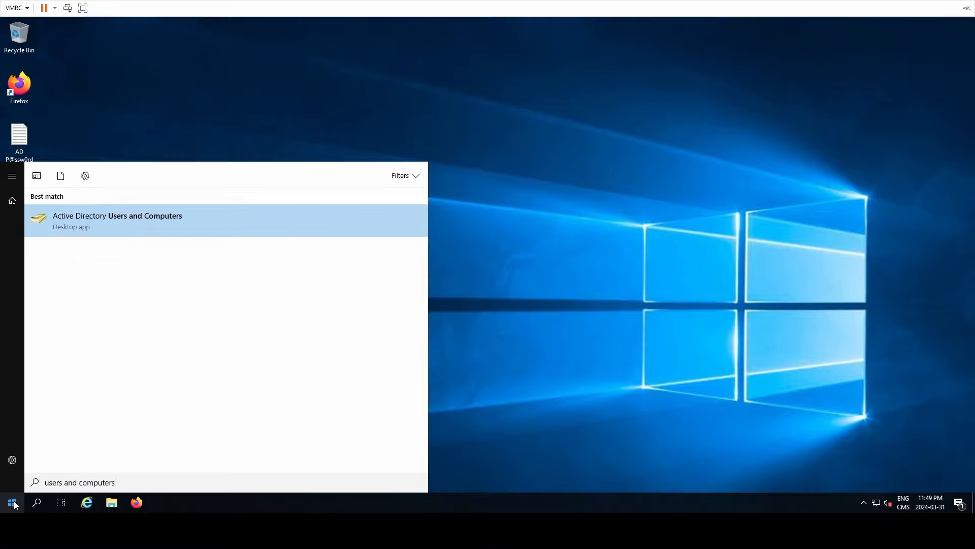
key("Return")
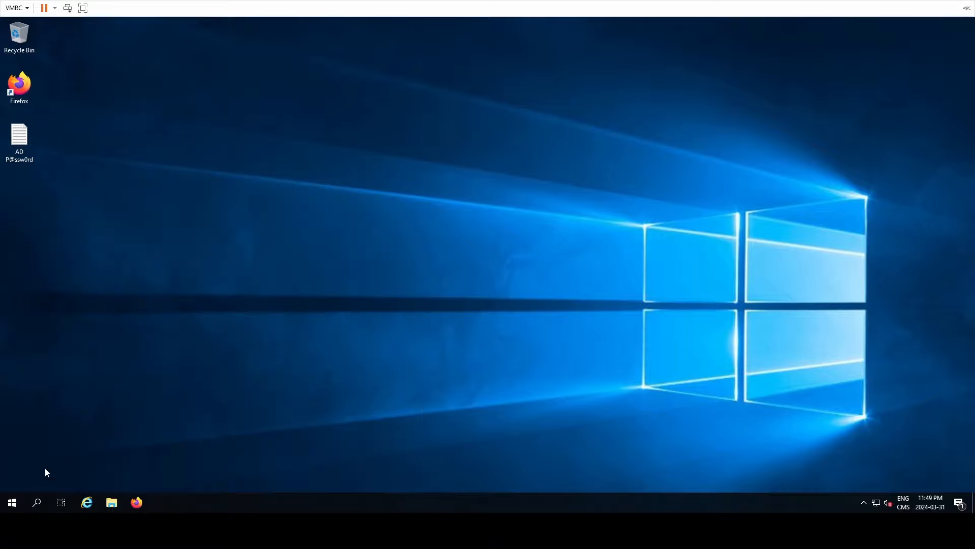
double_click(170, 131)
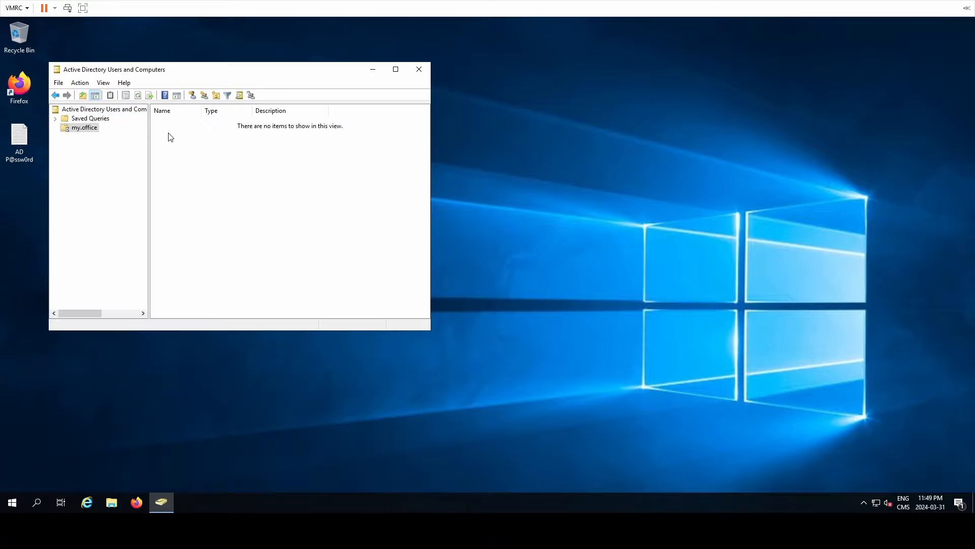
double_click(172, 171)
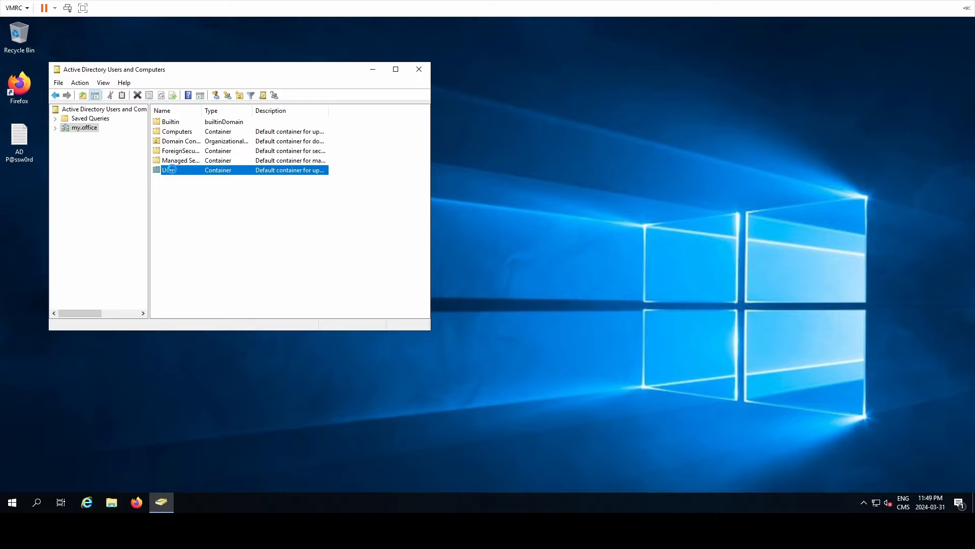
double_click(236, 79)
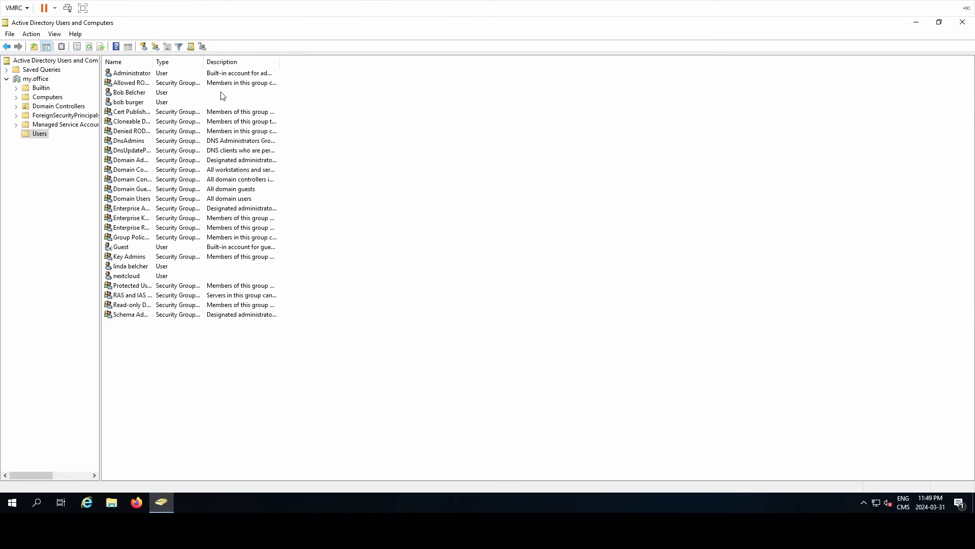
Review the first regular domain user's logon name and home folder mapping, trying drive D:, and cancel the properties
double_click(139, 94)
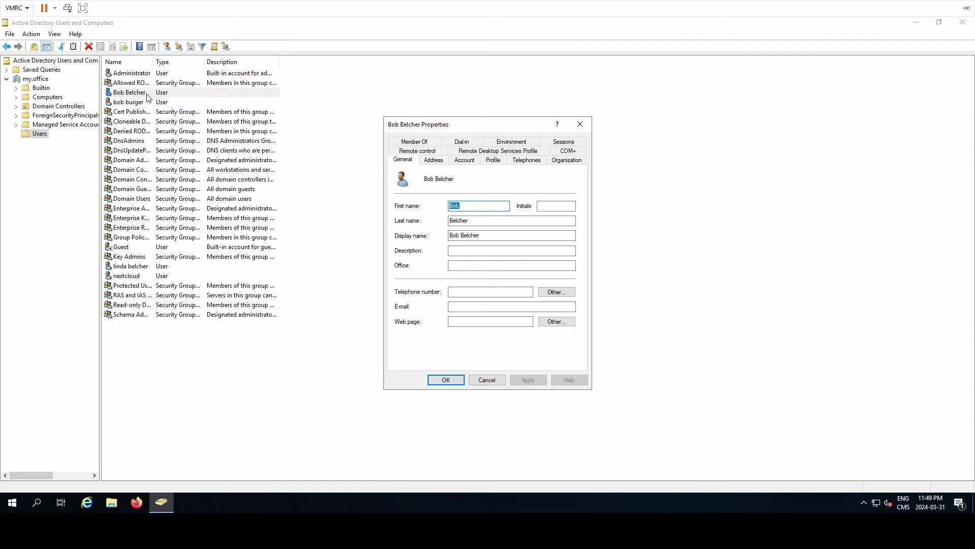
left_click(464, 162)
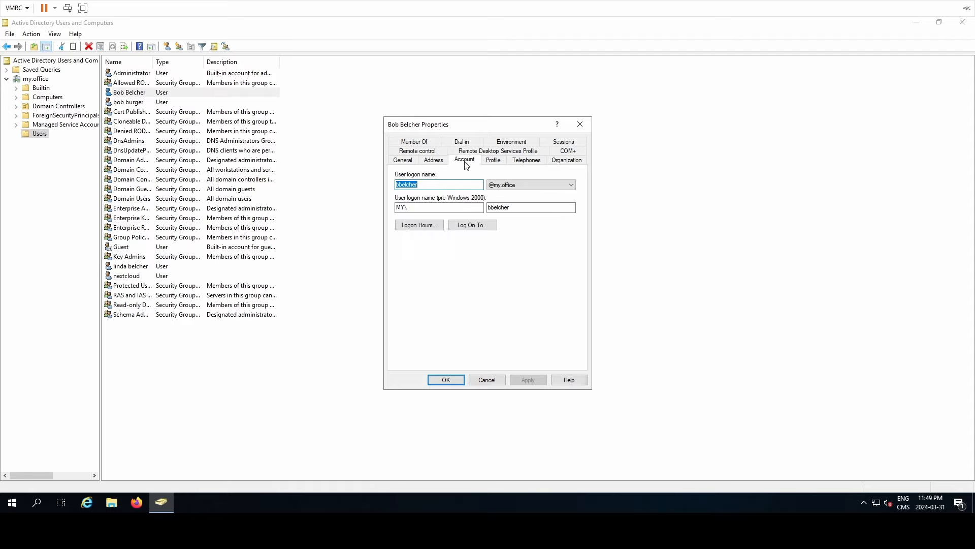
left_click(484, 161)
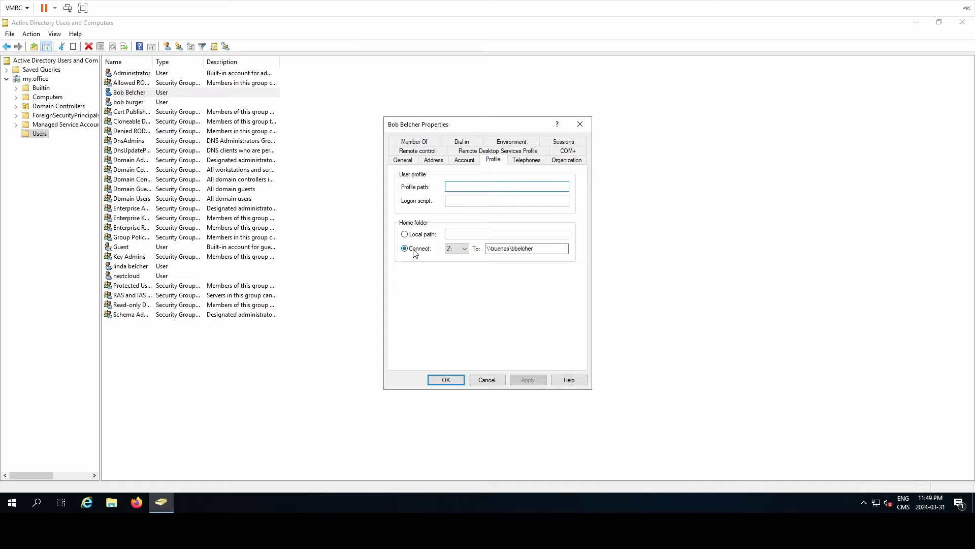
left_click(456, 249)
left_click(455, 264)
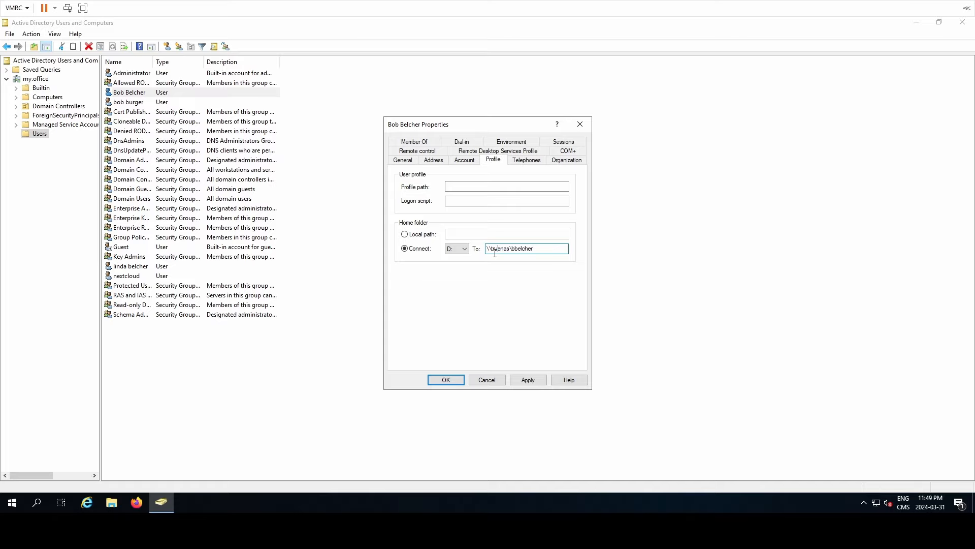
left_click_drag(510, 249, 543, 251)
left_click(545, 252)
left_click(488, 380)
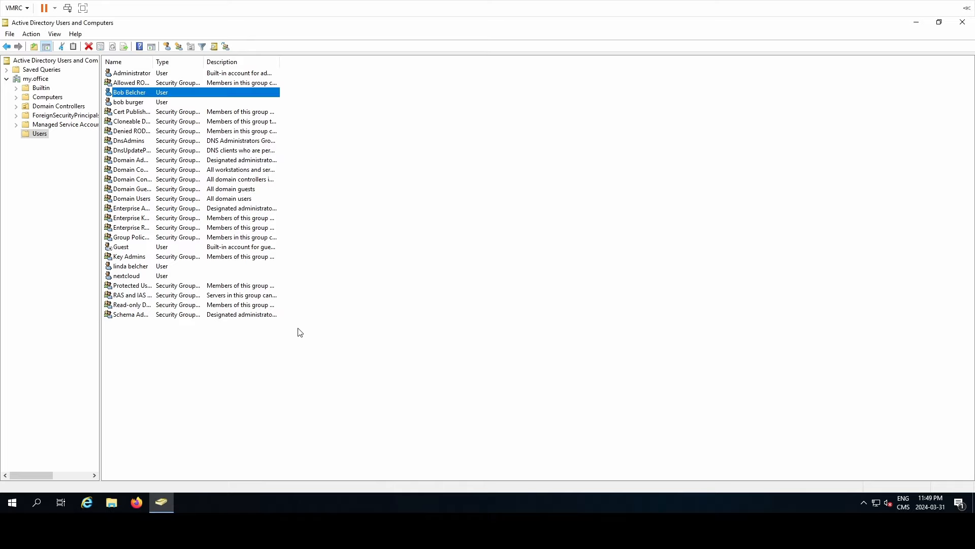
Connect the home folder of the user listed below Key Admins as drive Z: to \\truenas\%username% and apply the change
right_click(127, 269)
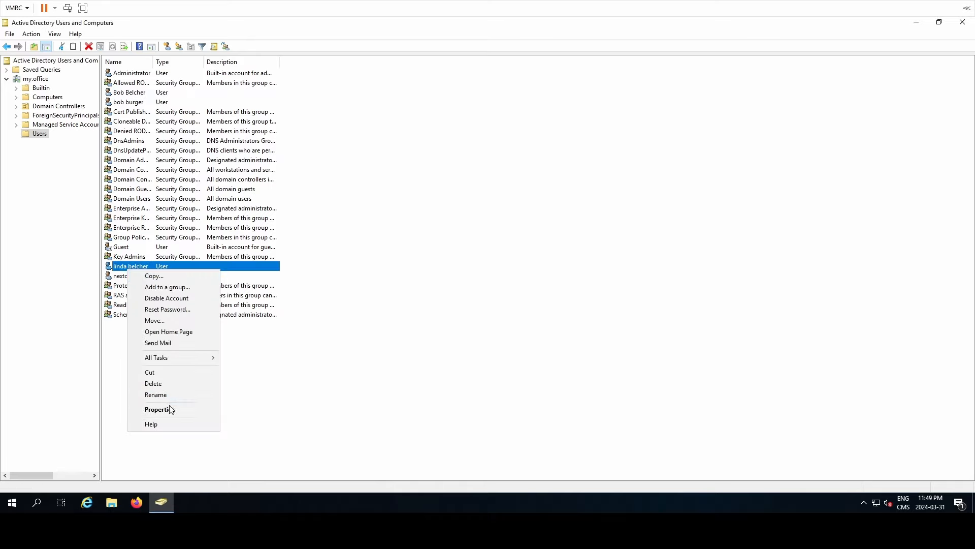
left_click(171, 410)
left_click(490, 165)
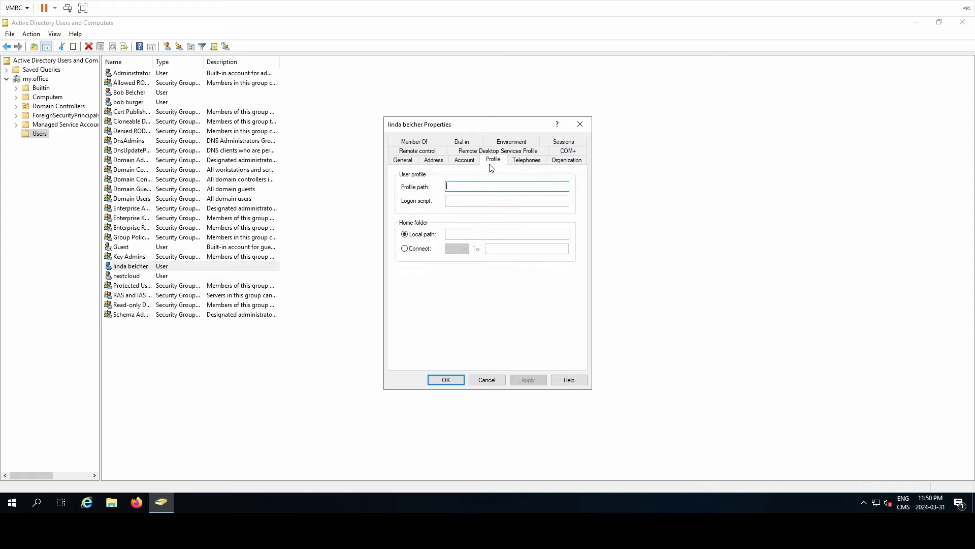
left_click(405, 248)
left_click(457, 248)
left_click(508, 250)
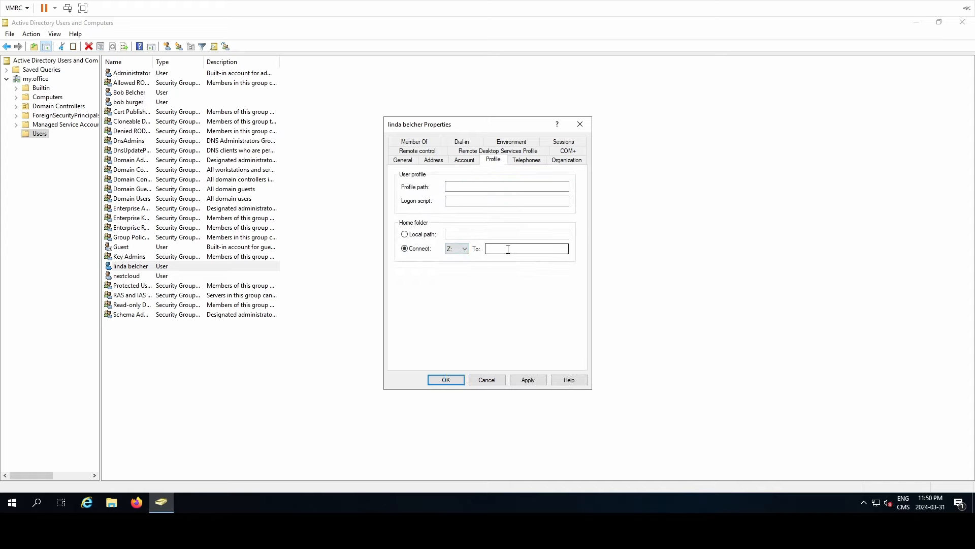
type("\\truenas\\%username%")
left_click(528, 379)
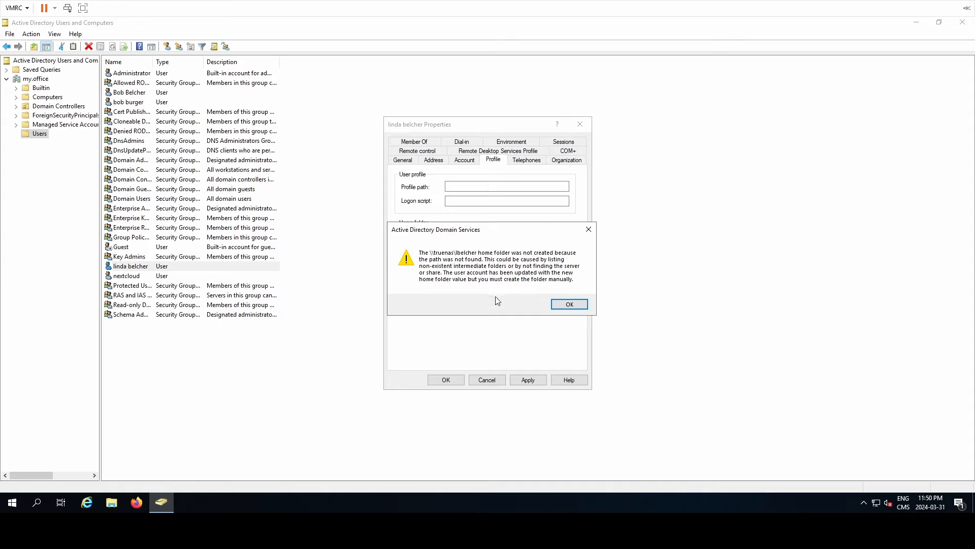
left_click(562, 304)
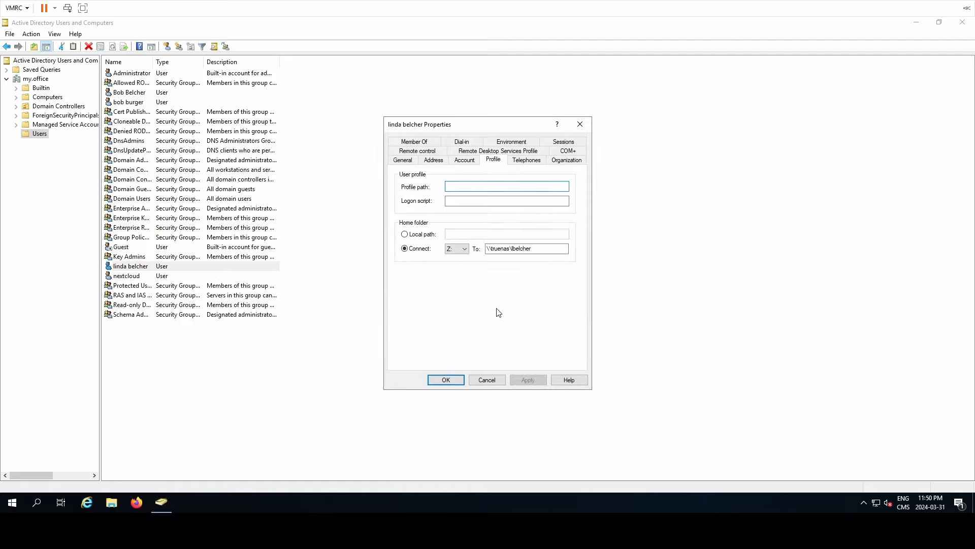
left_click(451, 378)
left_click(461, 390)
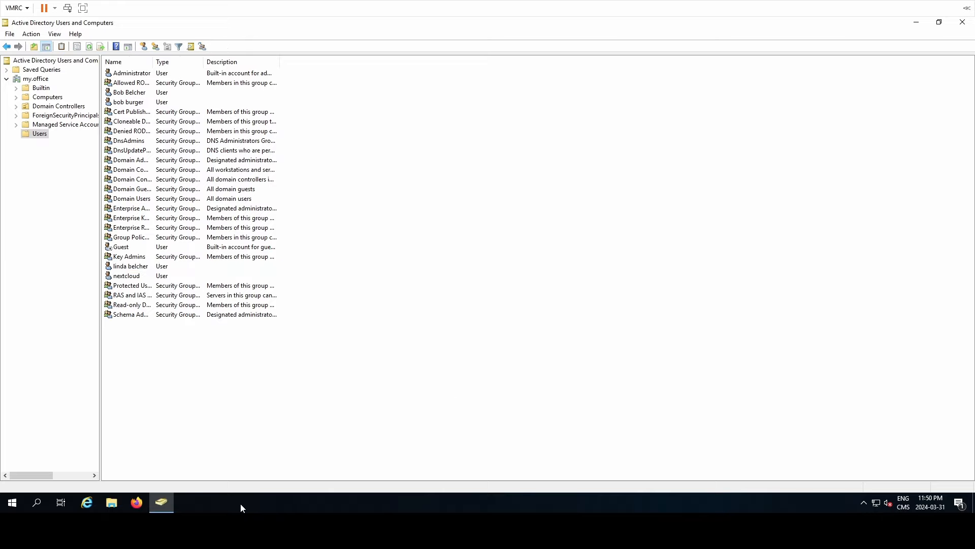
left_click(12, 503)
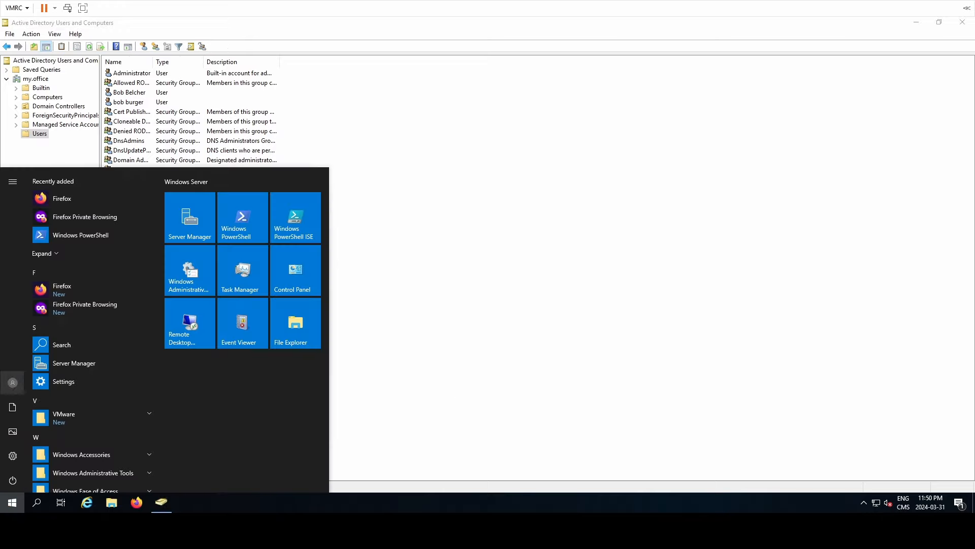
left_click(13, 382)
key("Escape")
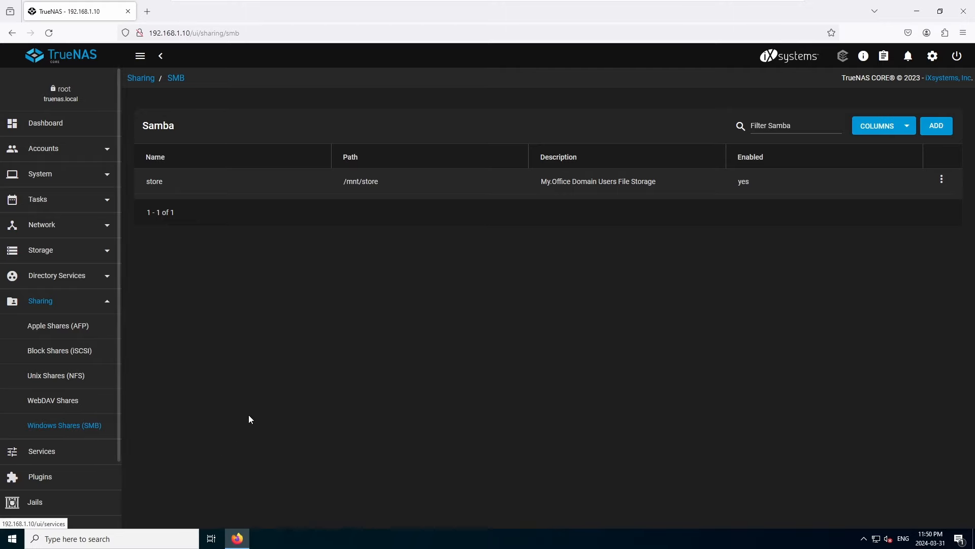
Switch from the TrueNAS web session to the other signed-in domain user on the Windows client, signing in with the account password
key("super")
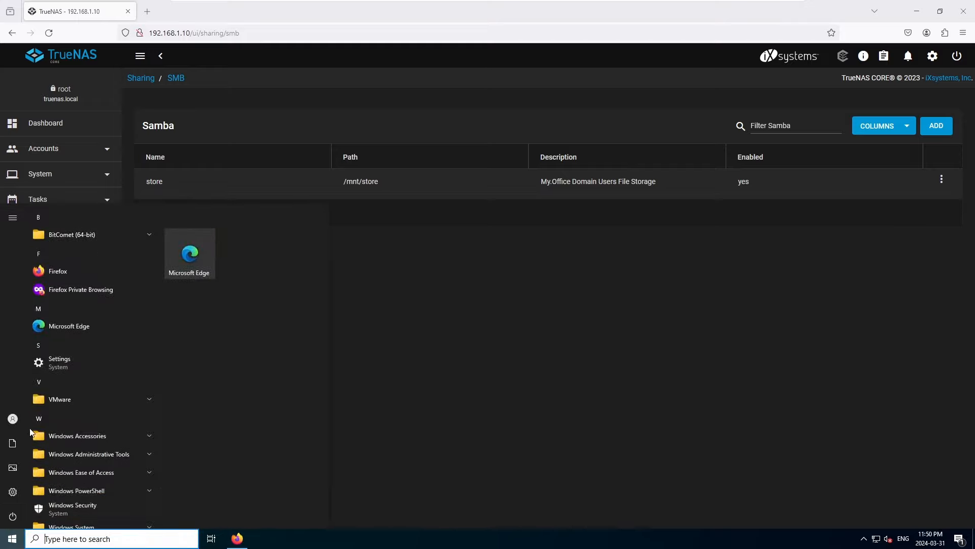
left_click(12, 418)
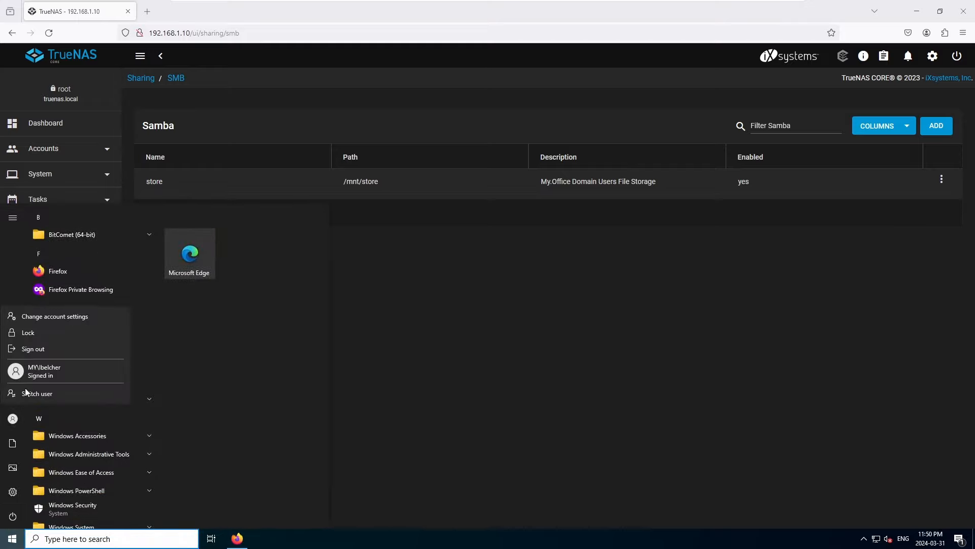
left_click(45, 371)
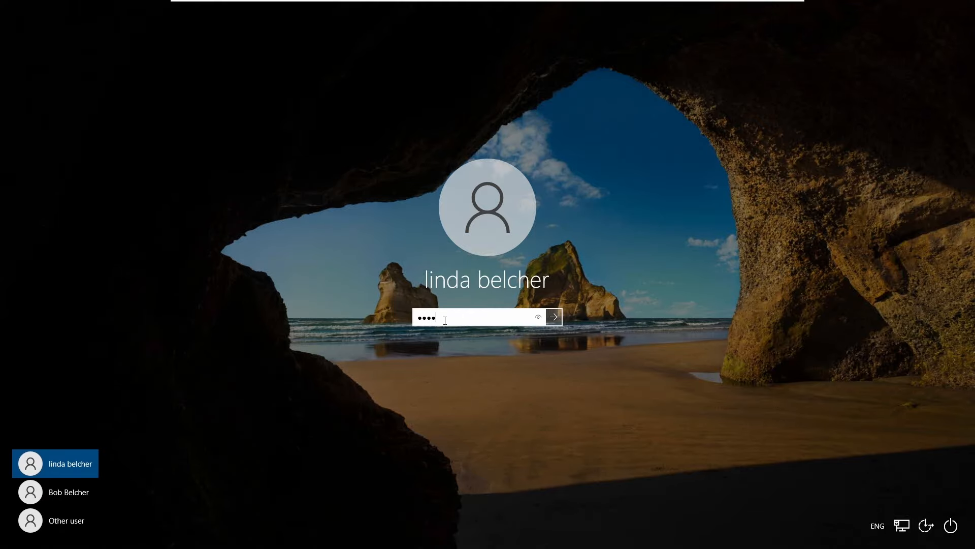
key("Return")
Browse from the homes share up to the truenas server, open the signed-in user's personal share, and view the local Downloads folder
key("super")
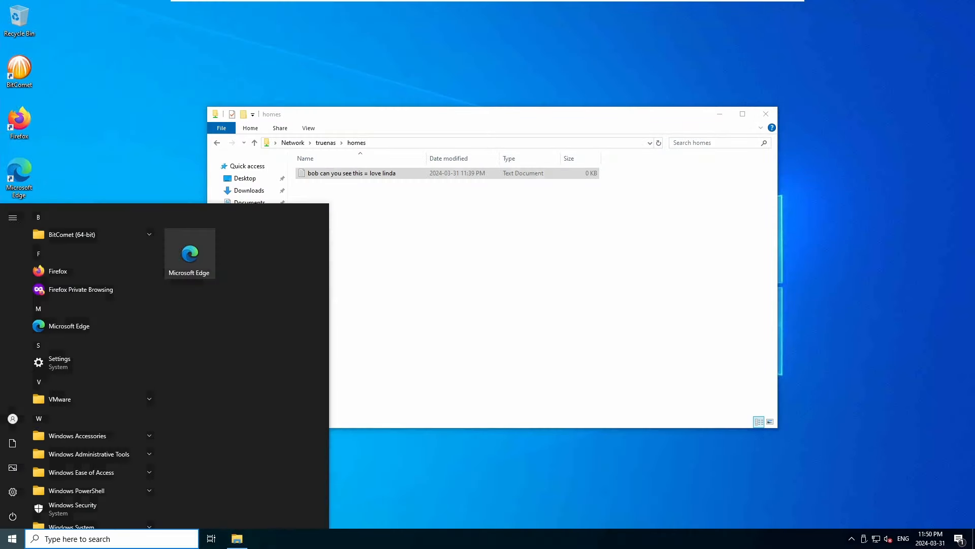
left_click(428, 278)
key("BackSpace")
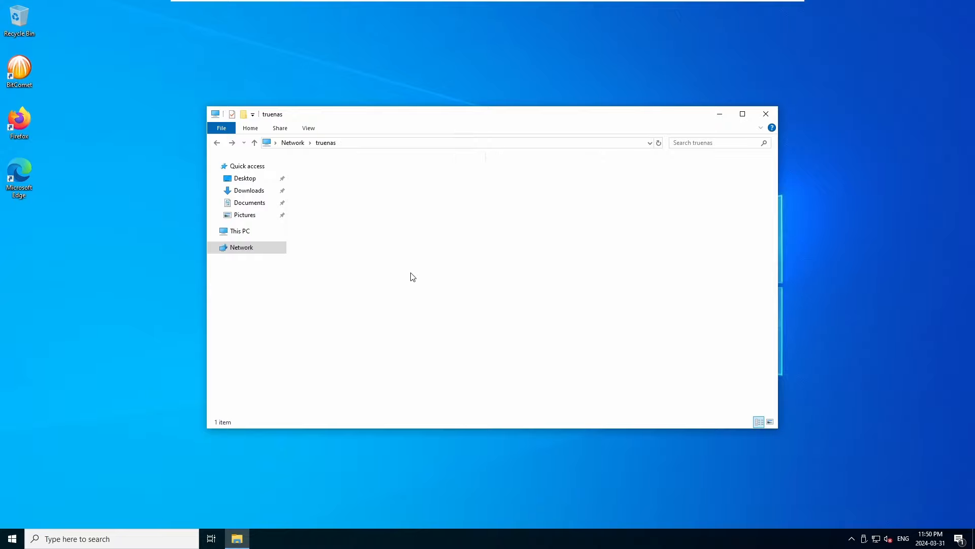
double_click(470, 170)
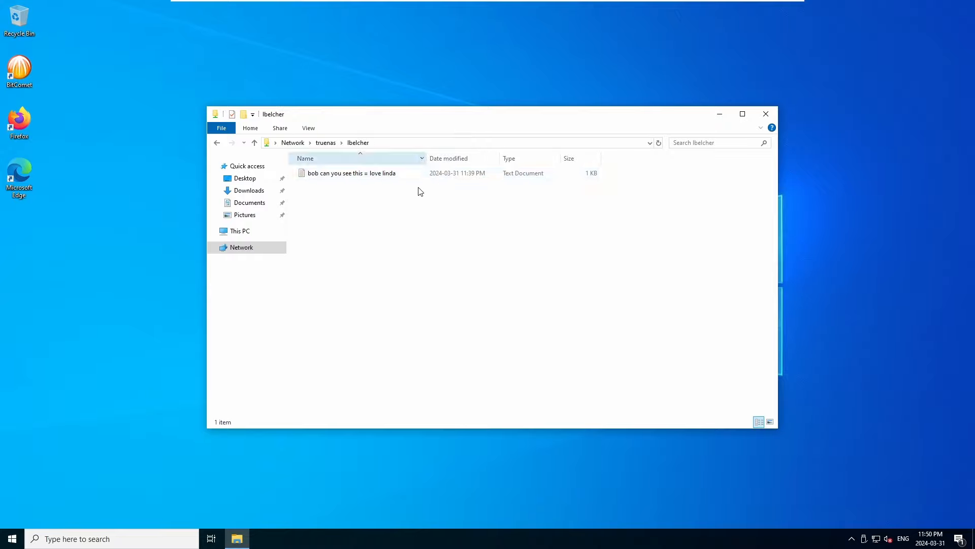
left_click(250, 196)
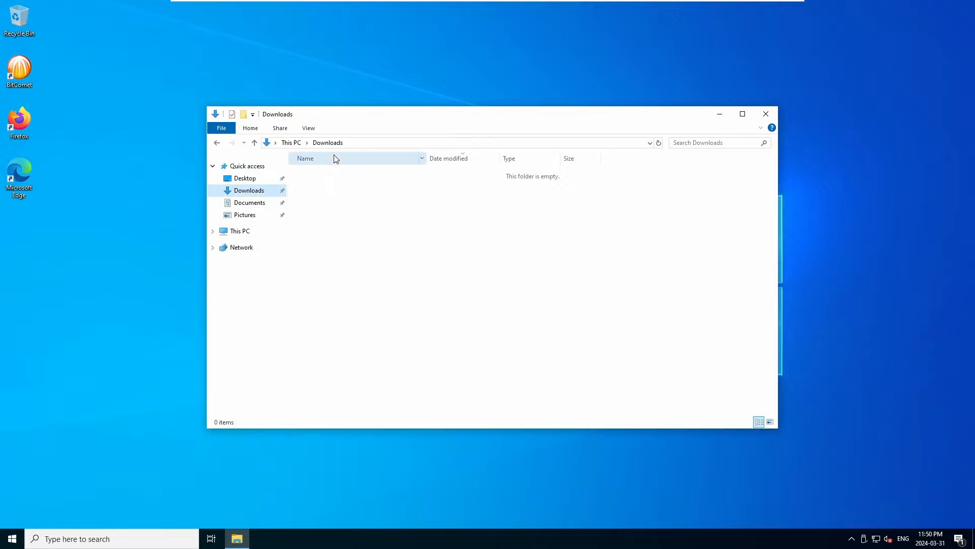